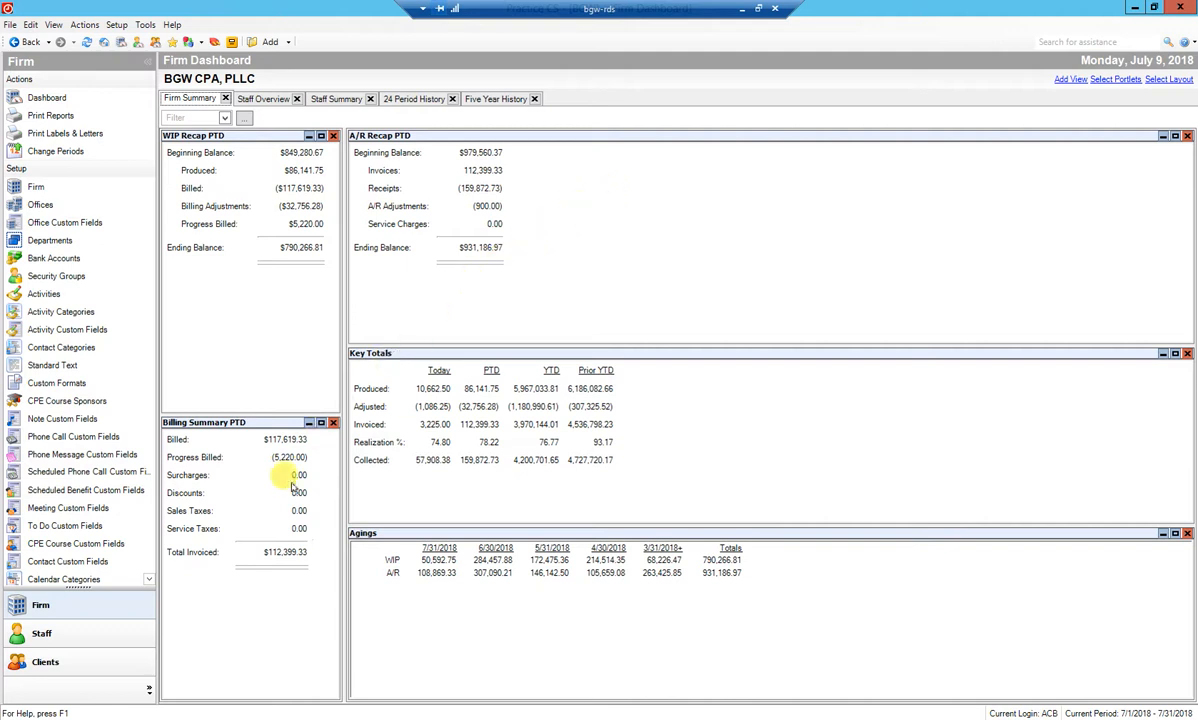
# - Open the staff Time & Expense Entry screen and select 7/9/2018 as the sheet date
pyautogui.click(90, 636)
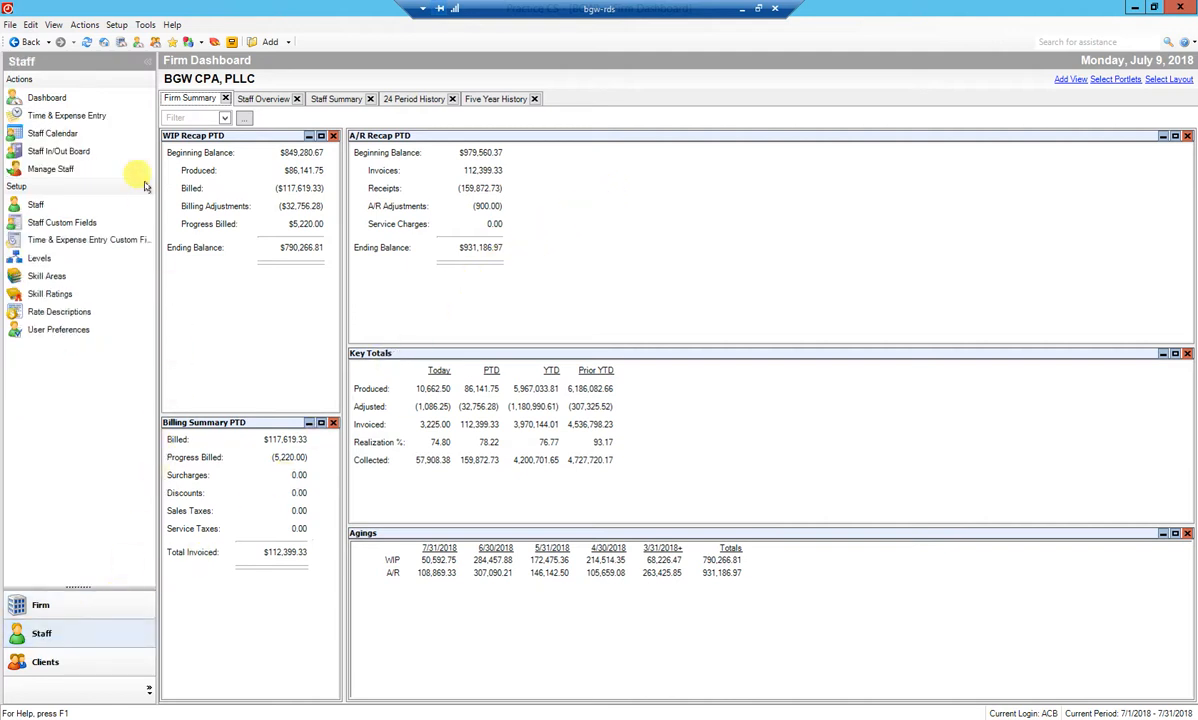
pyautogui.click(89, 114)
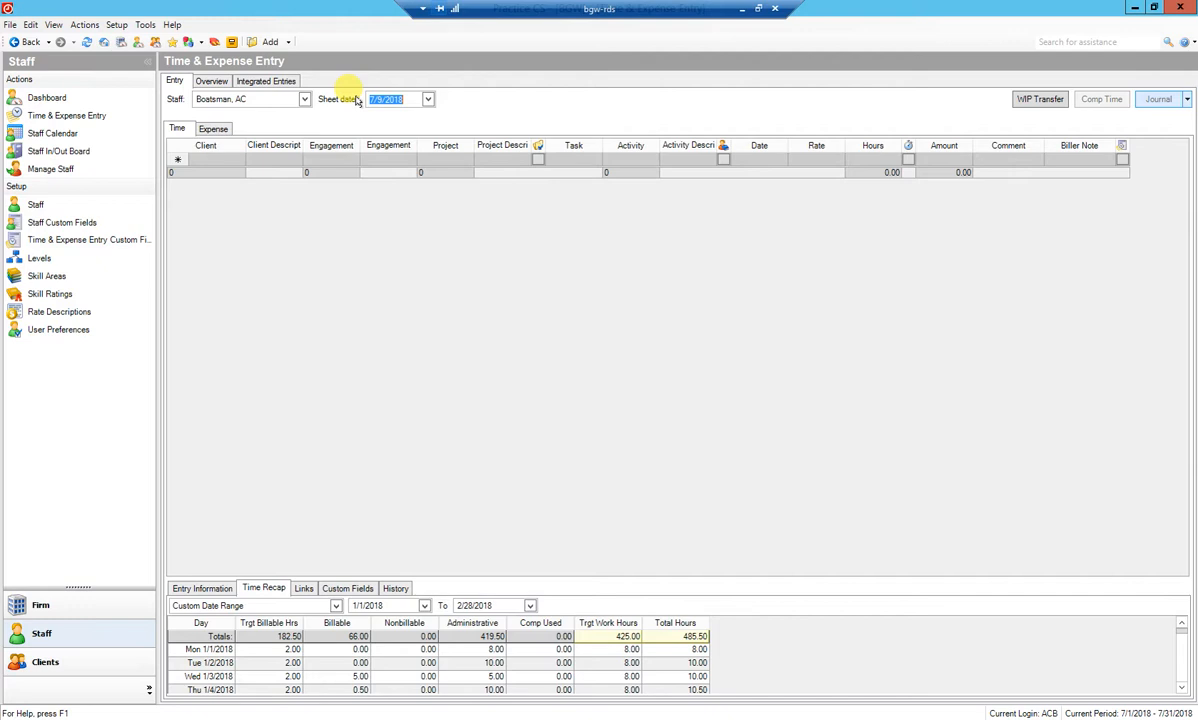
pyautogui.click(428, 101)
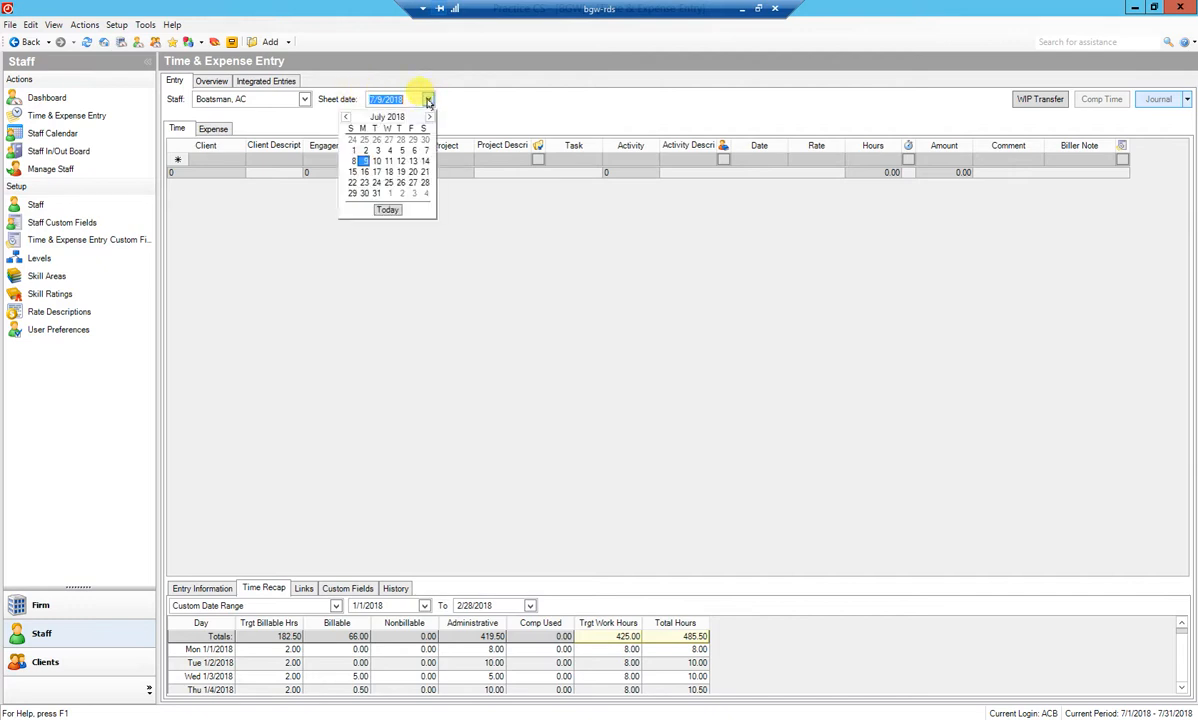
pyautogui.click(345, 118)
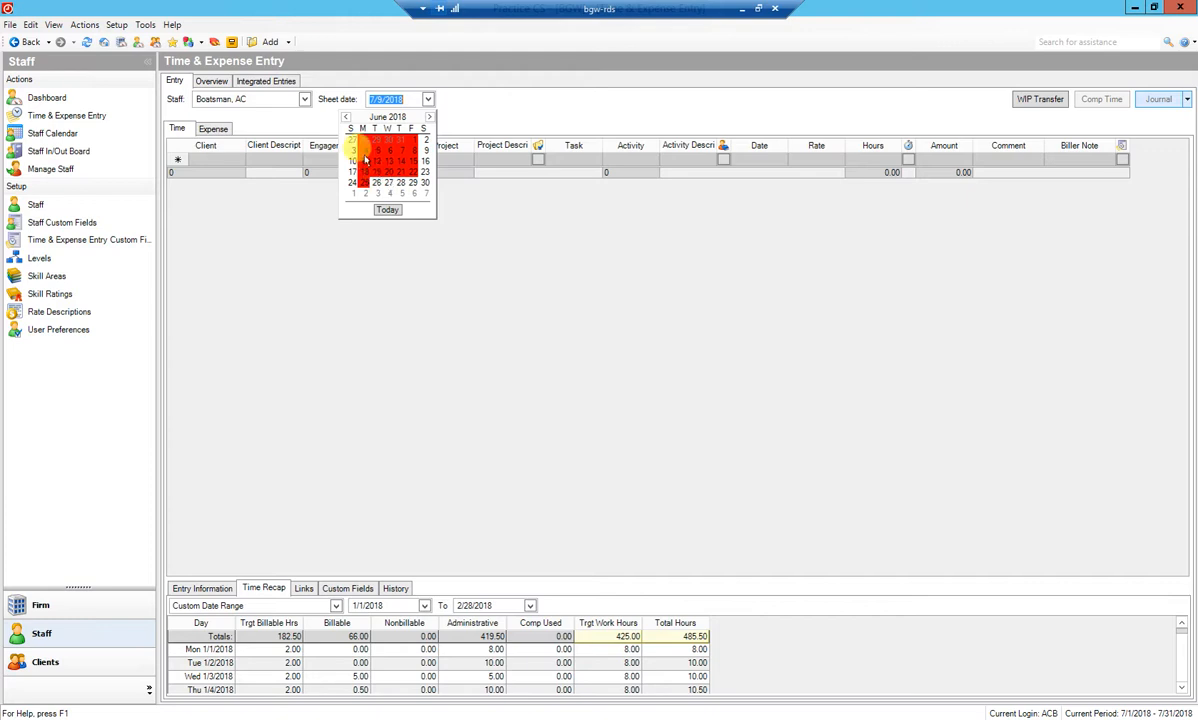
pyautogui.moveTo(410, 154)
pyautogui.click(458, 100)
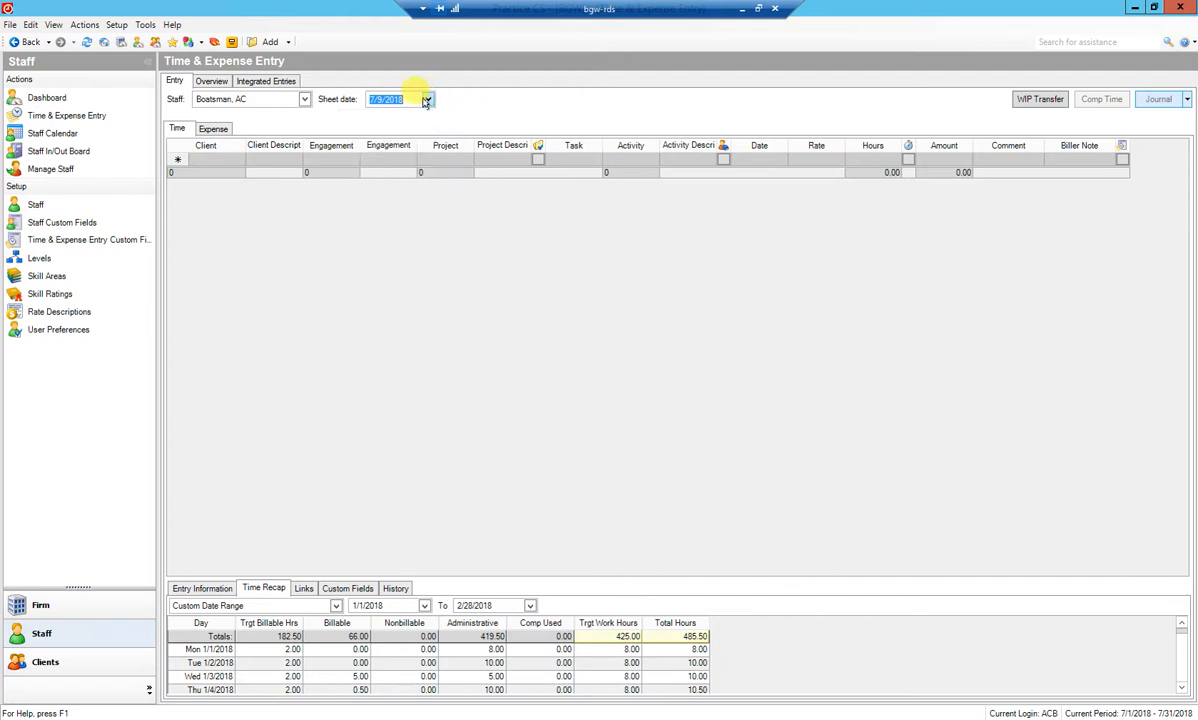
pyautogui.click(428, 99)
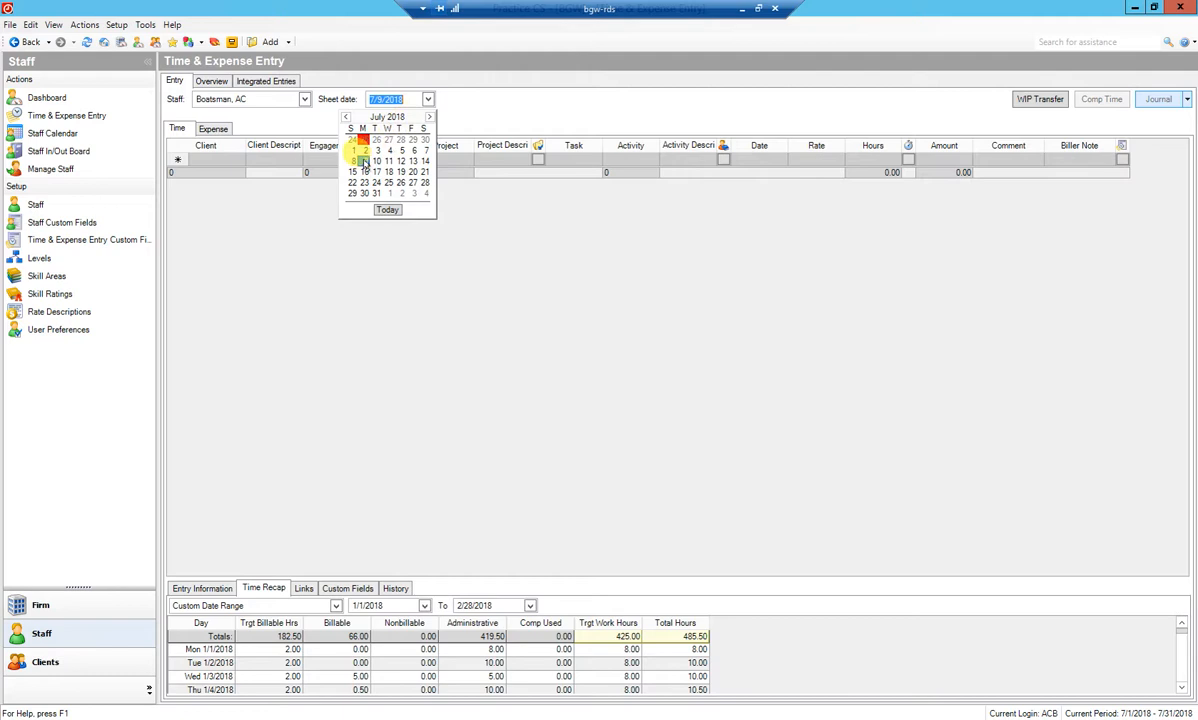
pyautogui.click(362, 159)
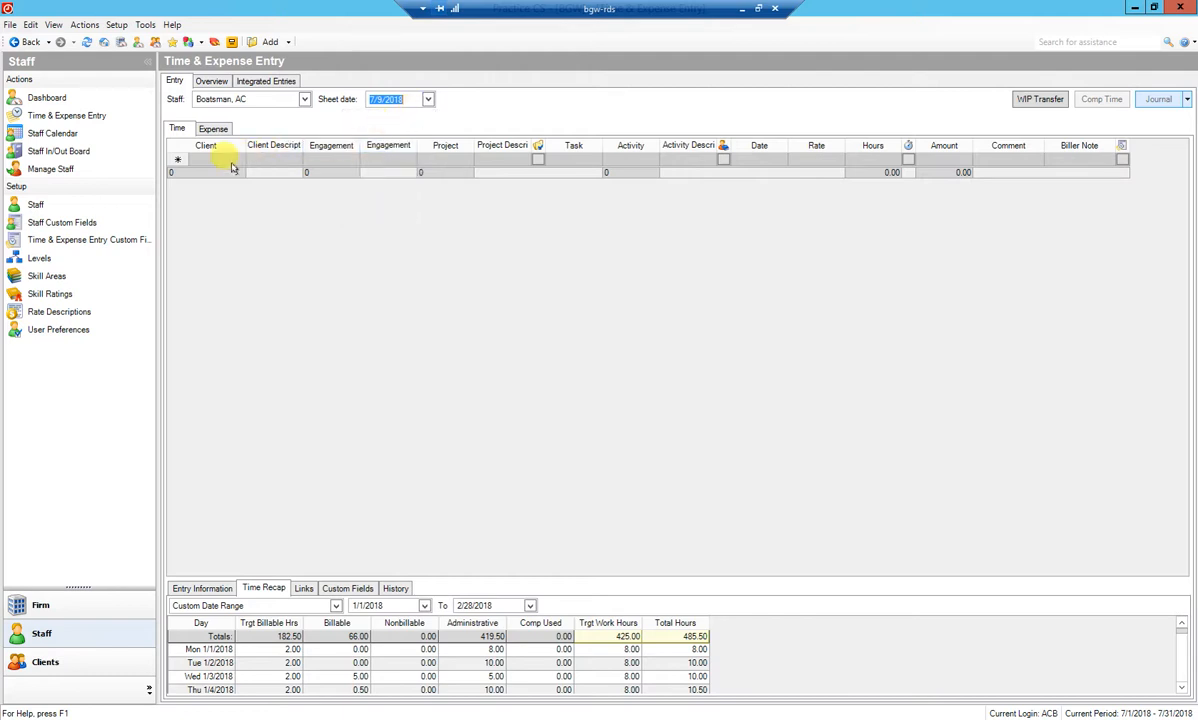
# - Start the first time entry with client NC - CPE IN HOUSE and the Nonchargeable Time engagement, leaving the project blank
pyautogui.click(200, 159)
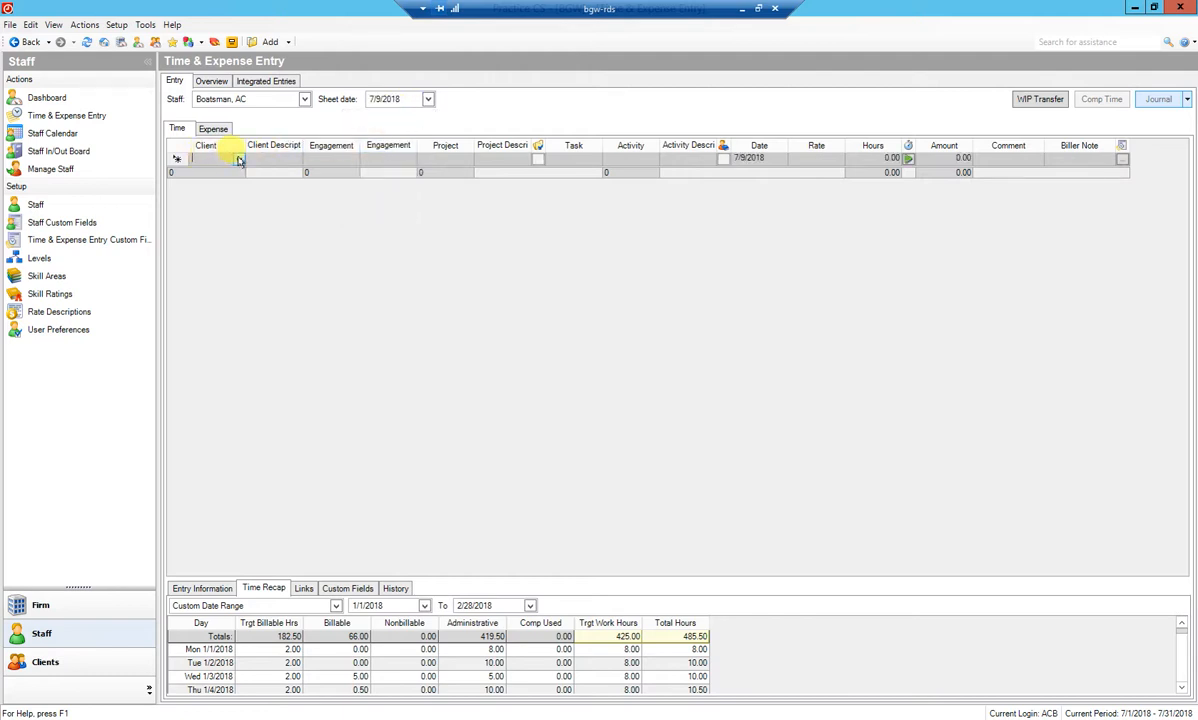
pyautogui.click(239, 160)
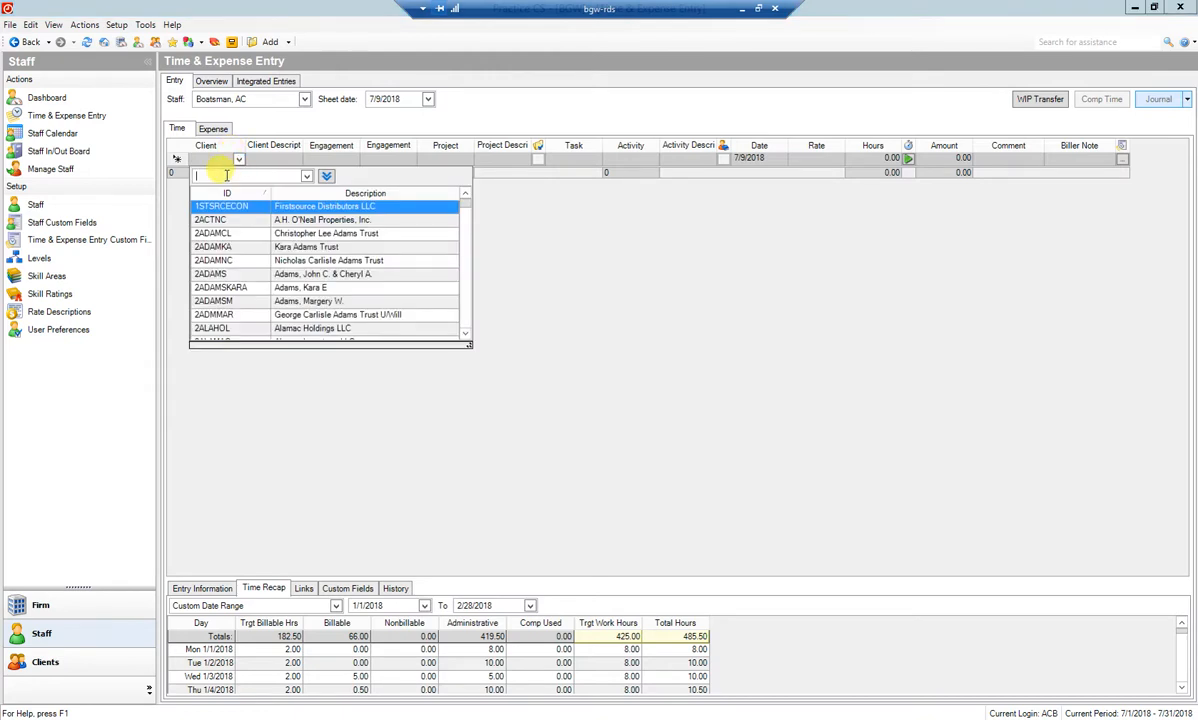
pyautogui.write('nccpe')
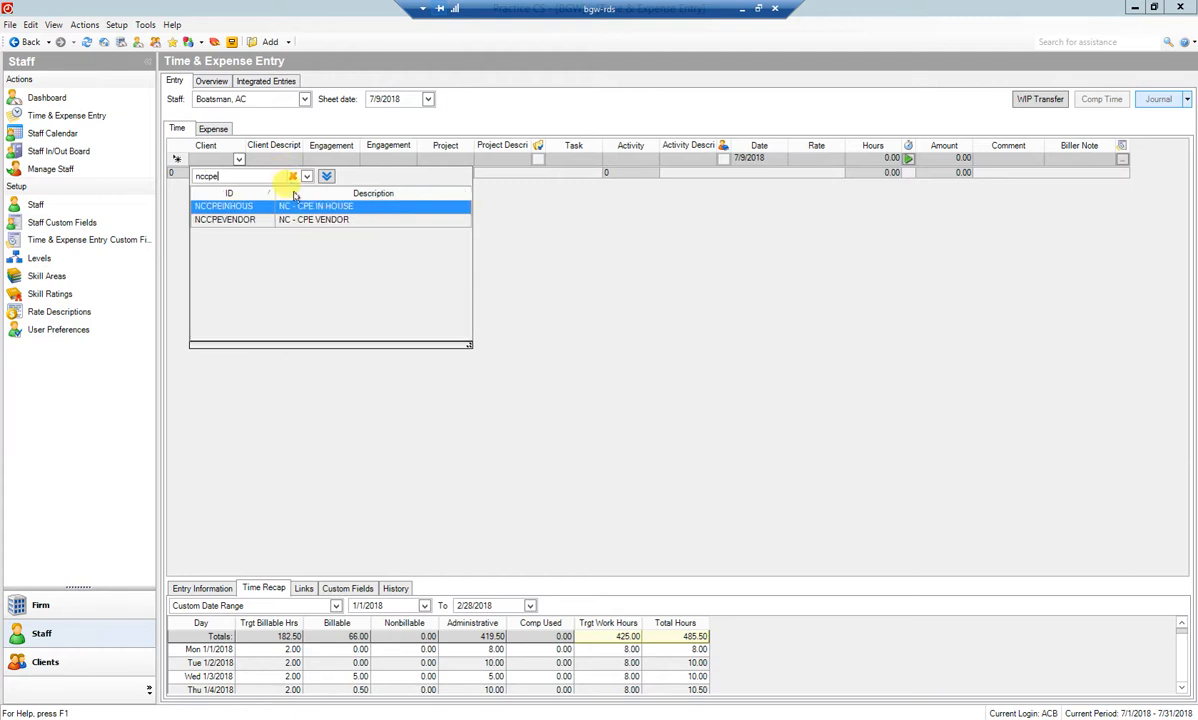
pyautogui.click(349, 207)
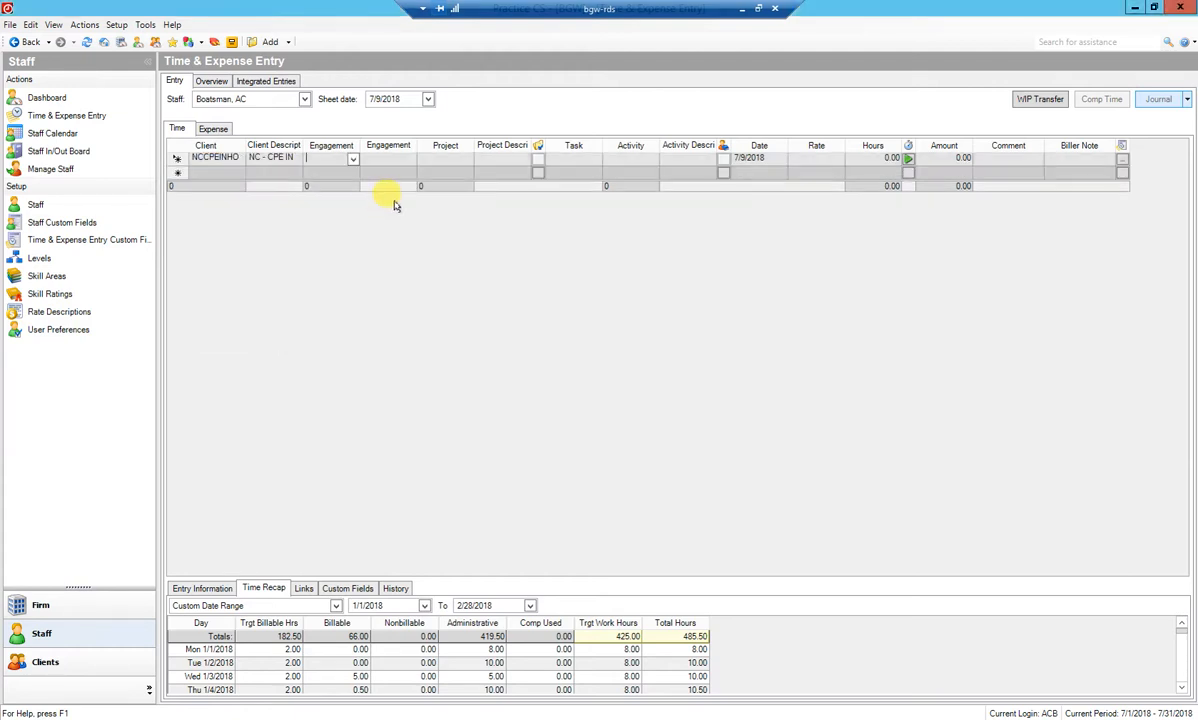
pyautogui.click(353, 160)
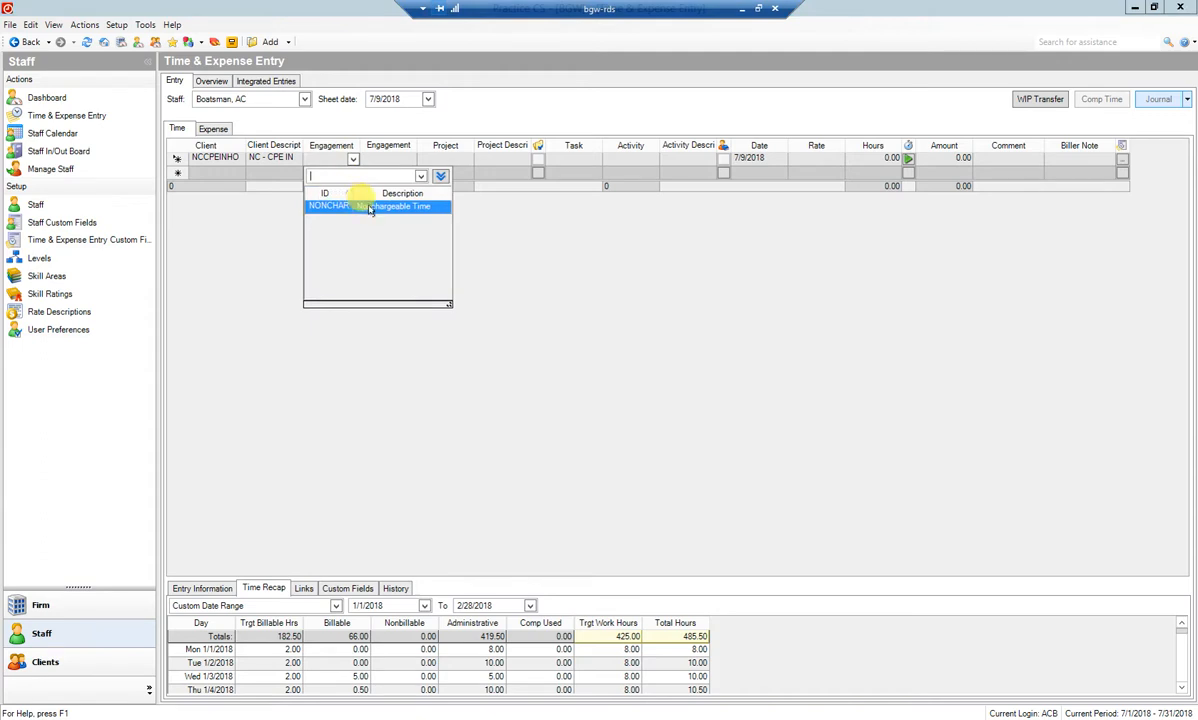
pyautogui.click(352, 197)
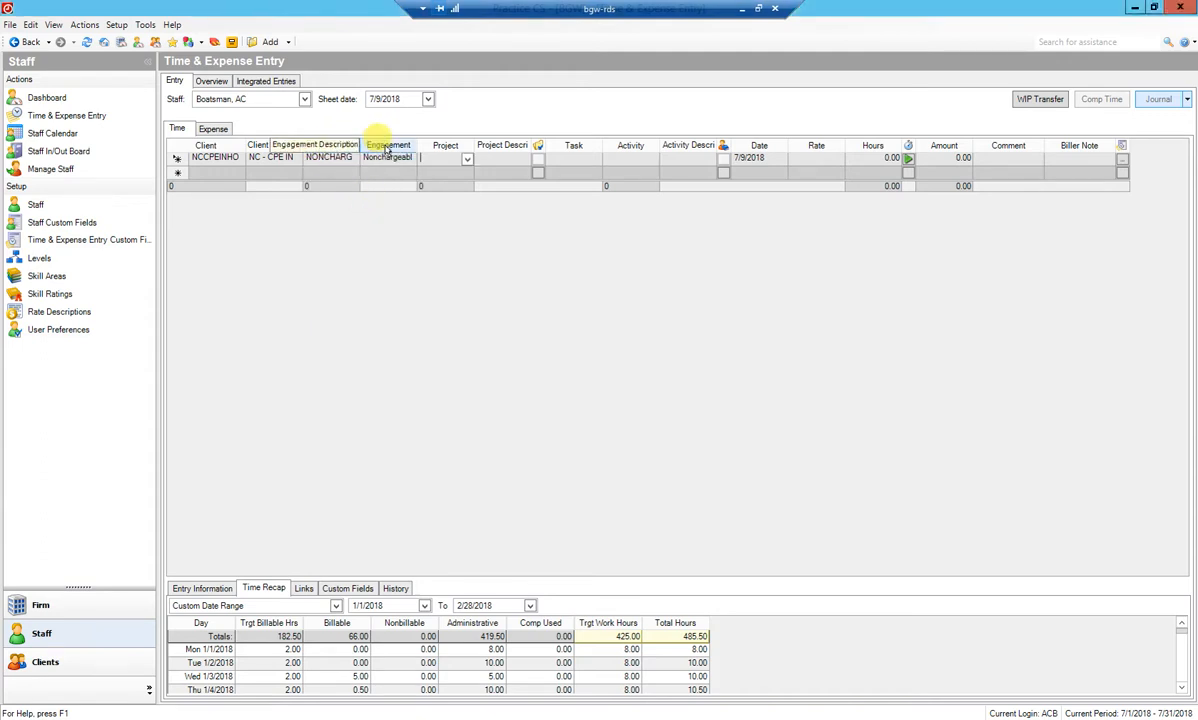
pyautogui.click(465, 162)
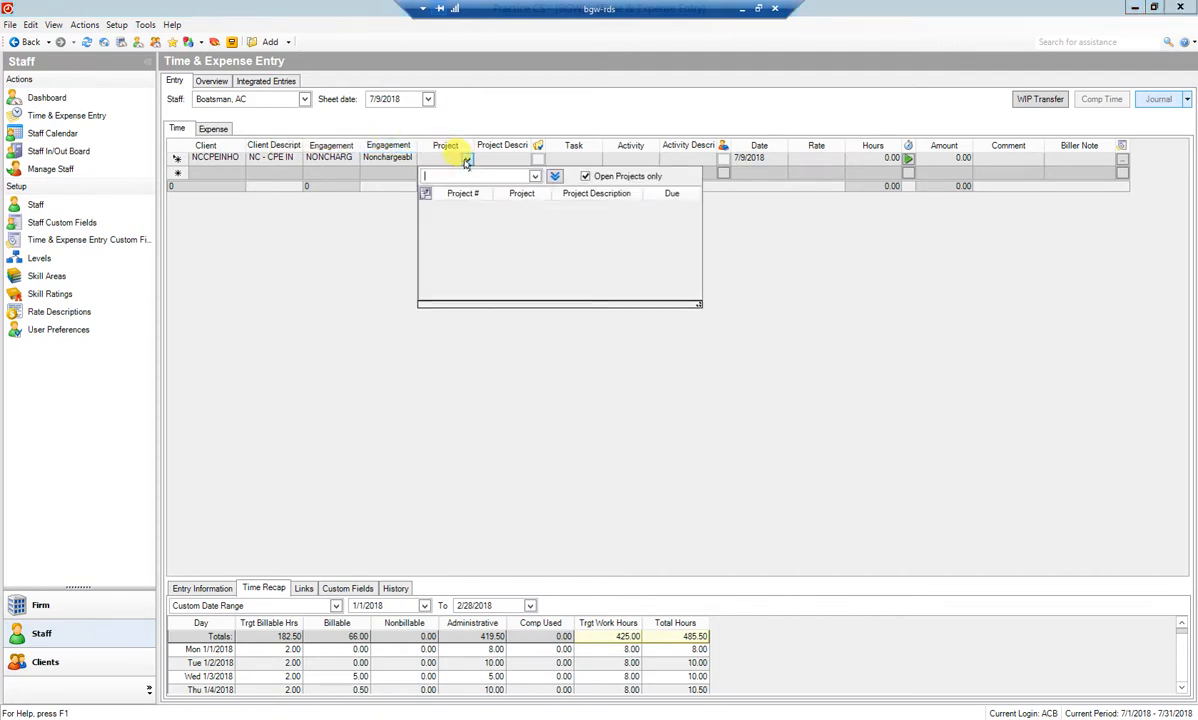
pyautogui.click(466, 162)
# - Search the first entry's activity list for "cpe", "firm" and "training", clearing the filter after each search
pyautogui.click(652, 161)
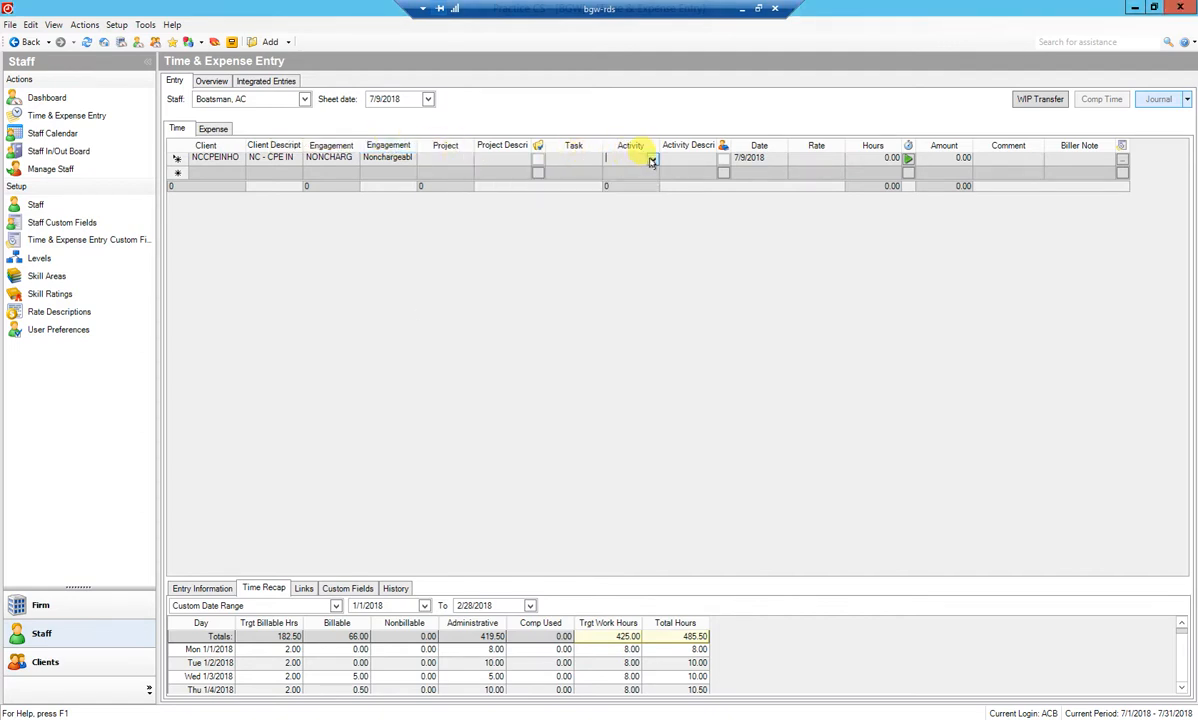
pyautogui.click(652, 161)
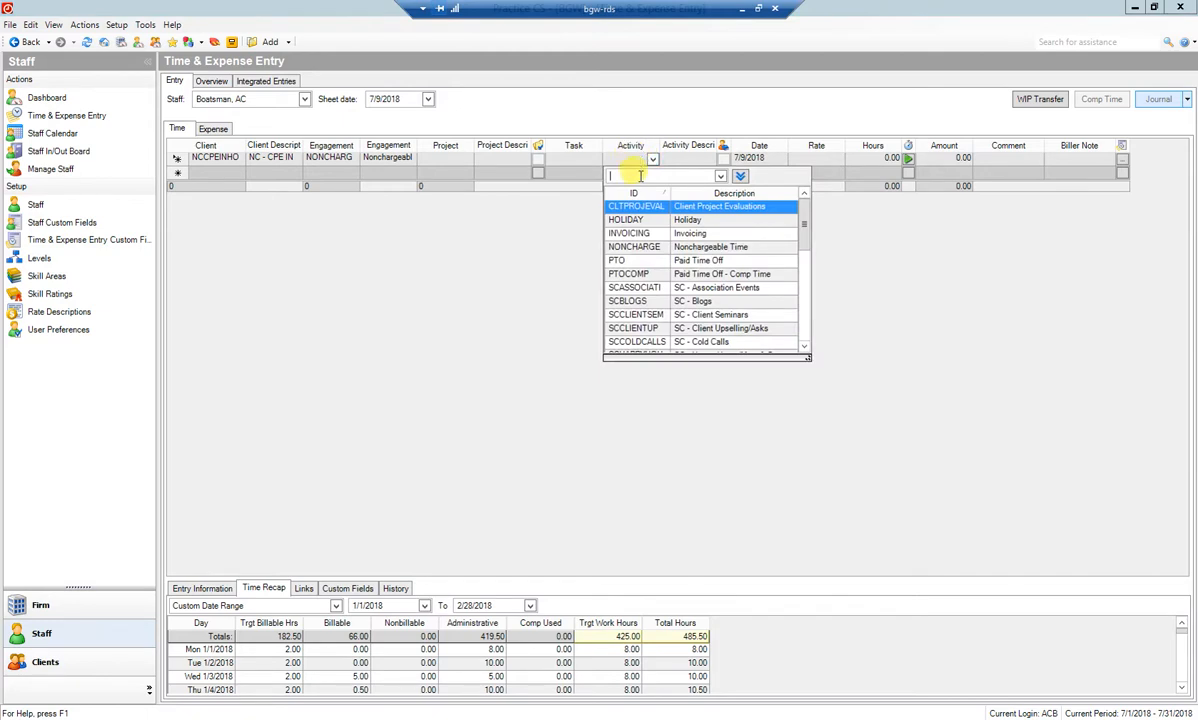
pyautogui.write('cpe')
pyautogui.click(706, 176)
pyautogui.moveTo(674, 176); pyautogui.dragTo(586, 179)
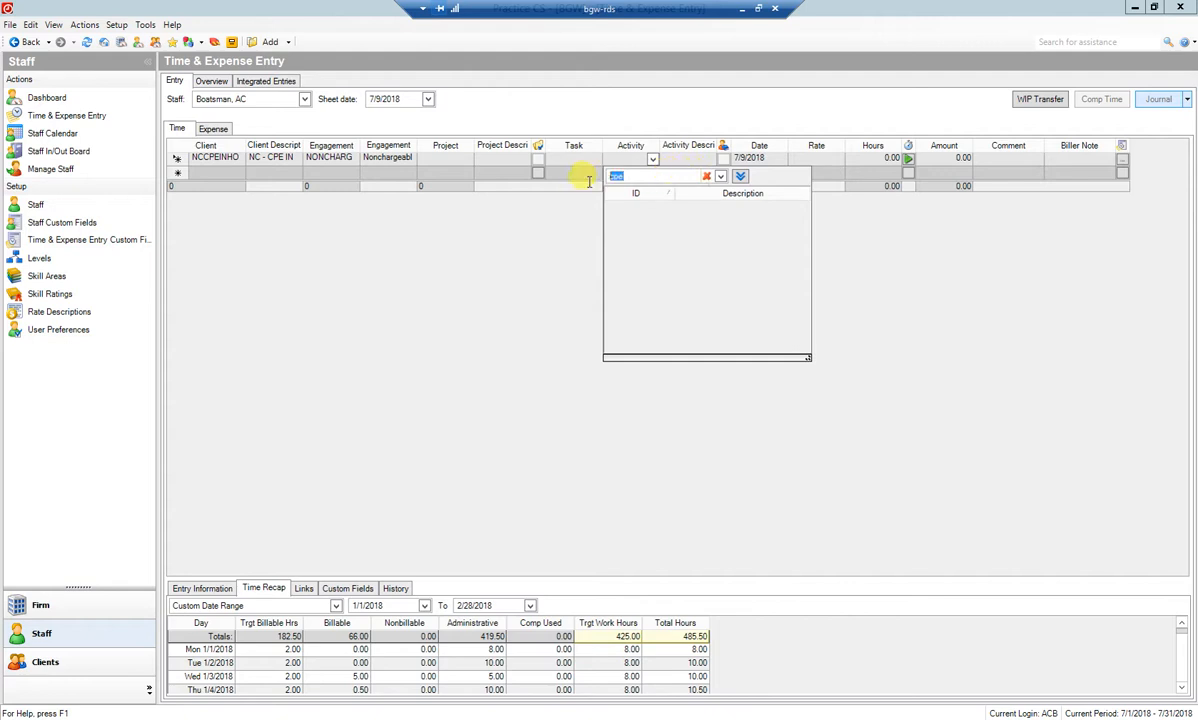
pyautogui.write('firm')
pyautogui.click(706, 176)
pyautogui.click(705, 177)
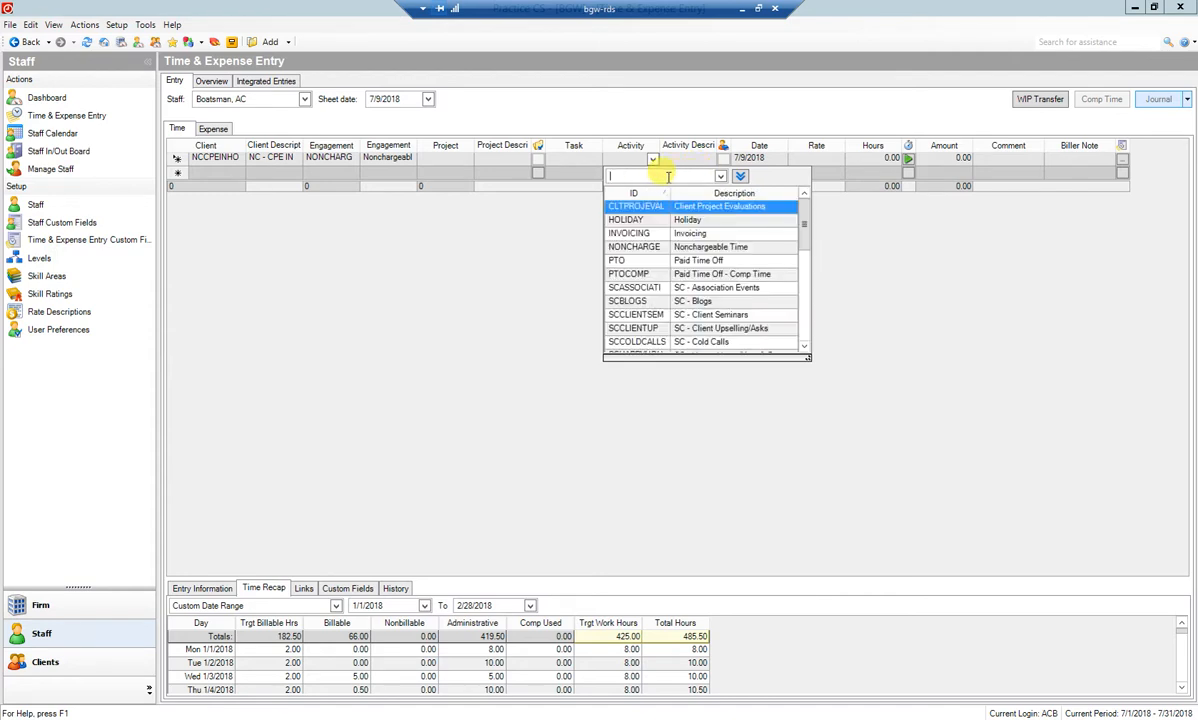
pyautogui.write('training')
pyautogui.click(706, 176)
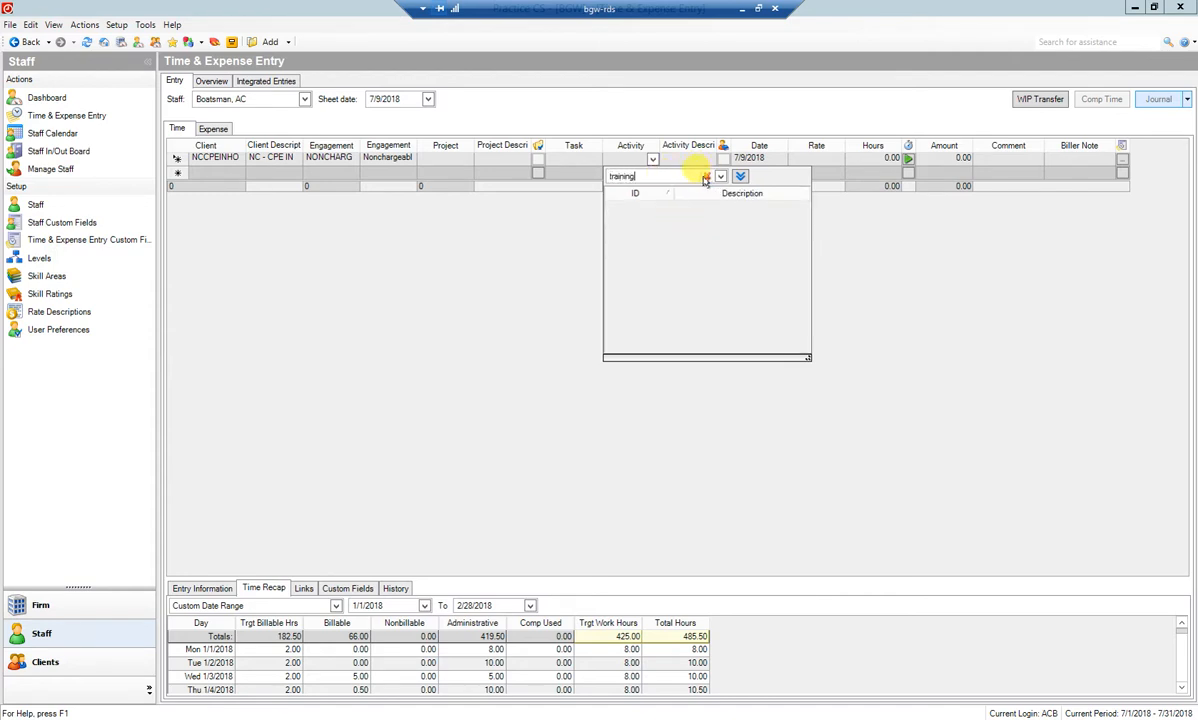
pyautogui.click(706, 176)
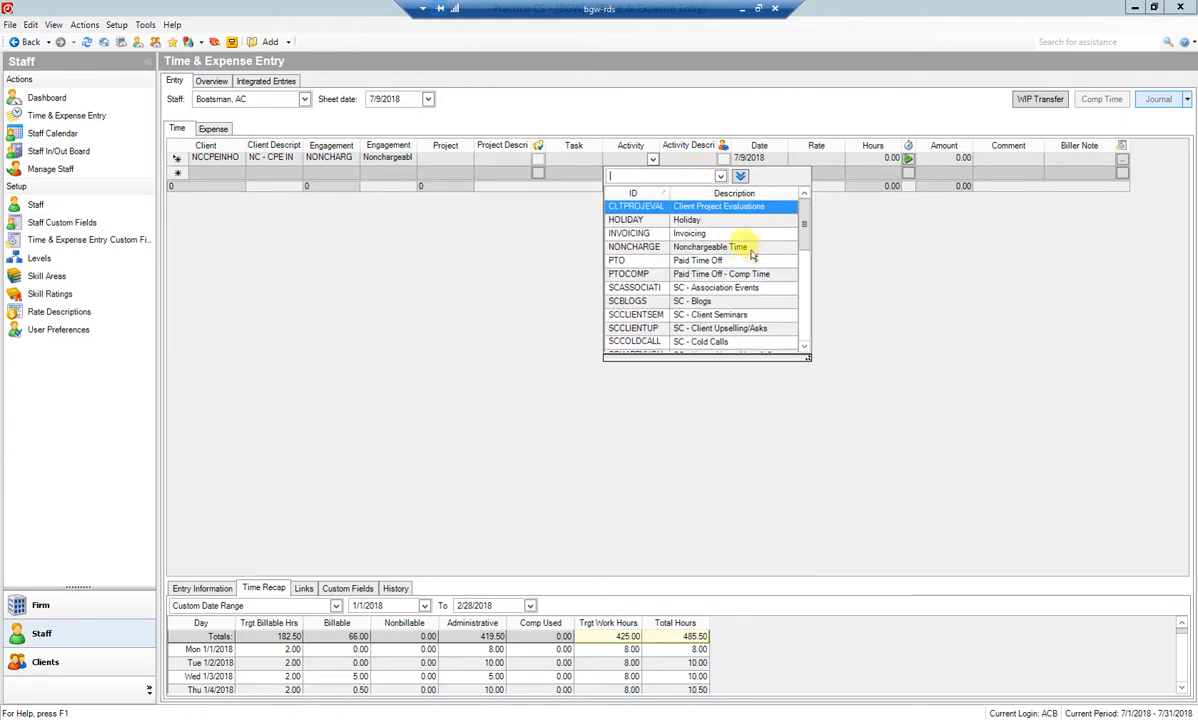
# - Set the first entry's activity to Nonchargeable Time and its hours to 2
pyautogui.click(700, 246)
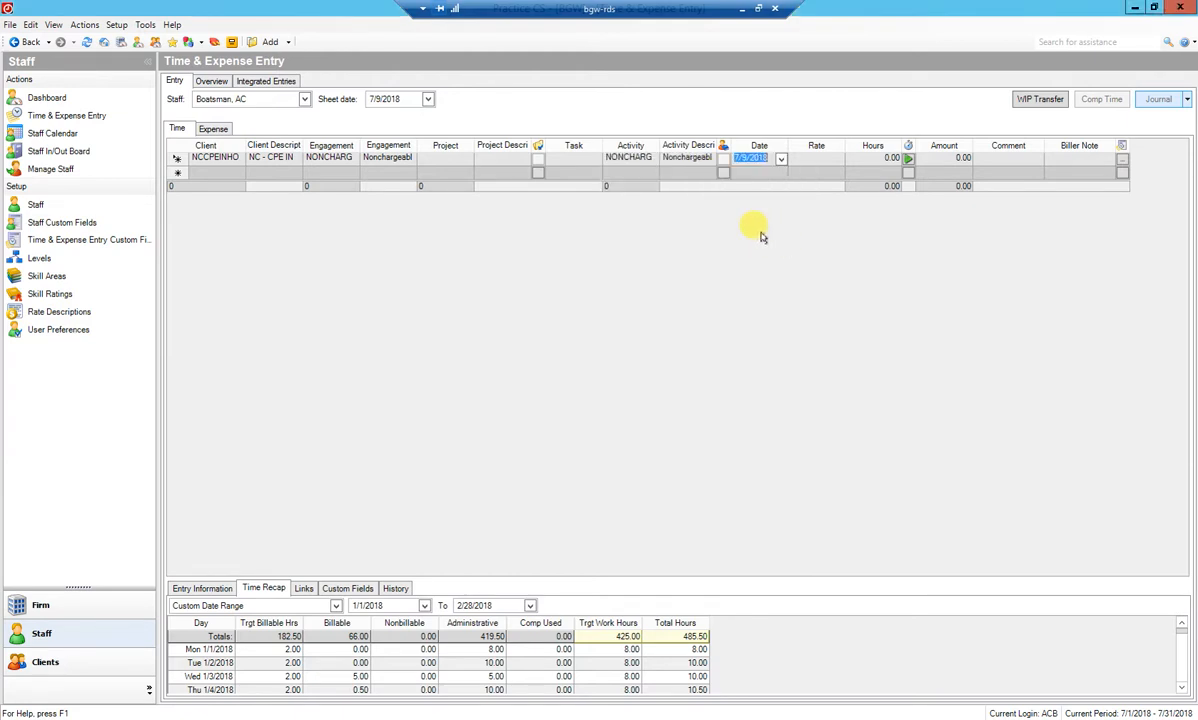
pyautogui.press('Tab')
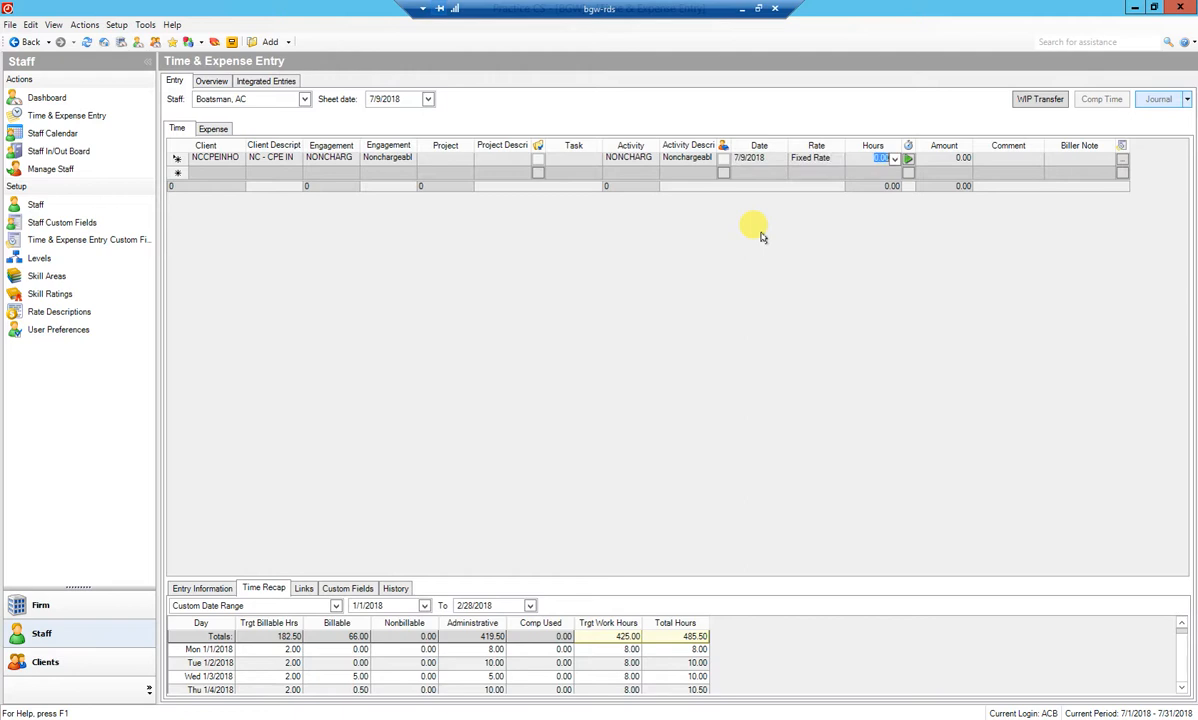
pyautogui.write('2')
pyautogui.press('Tab')
# - Add the comment "Internal CRL Training" to the first entry and move on to a new time row
pyautogui.write('Internal CR')
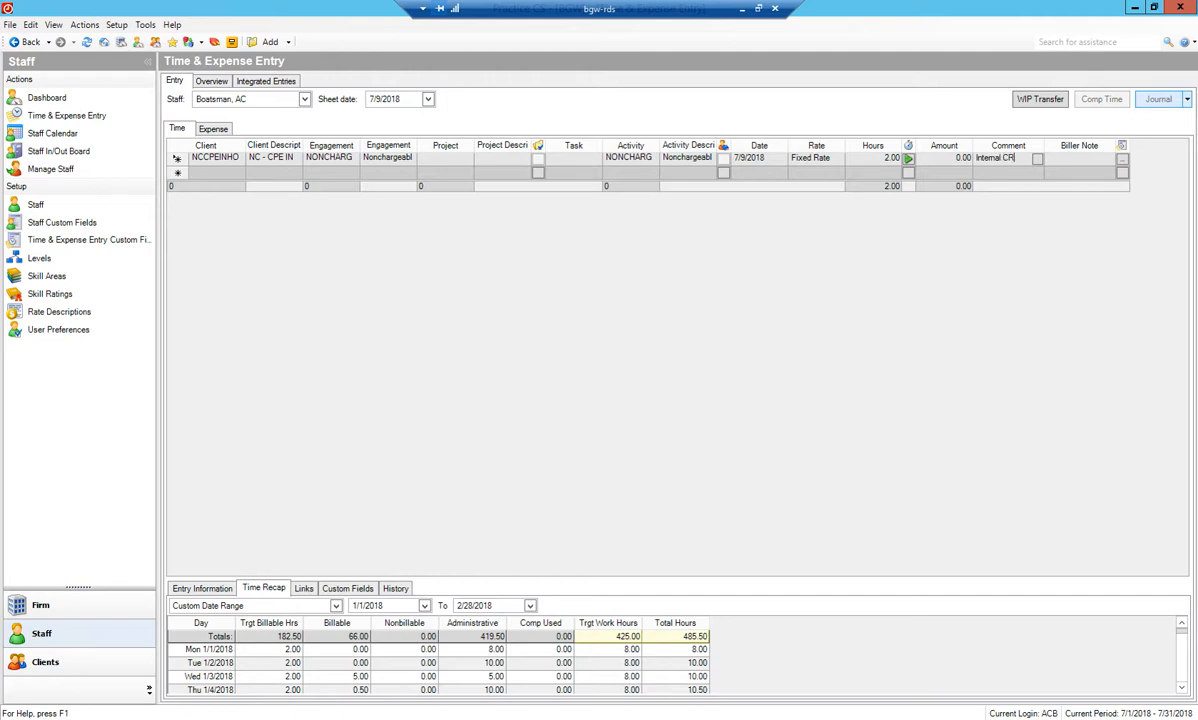
pyautogui.write('L Training')
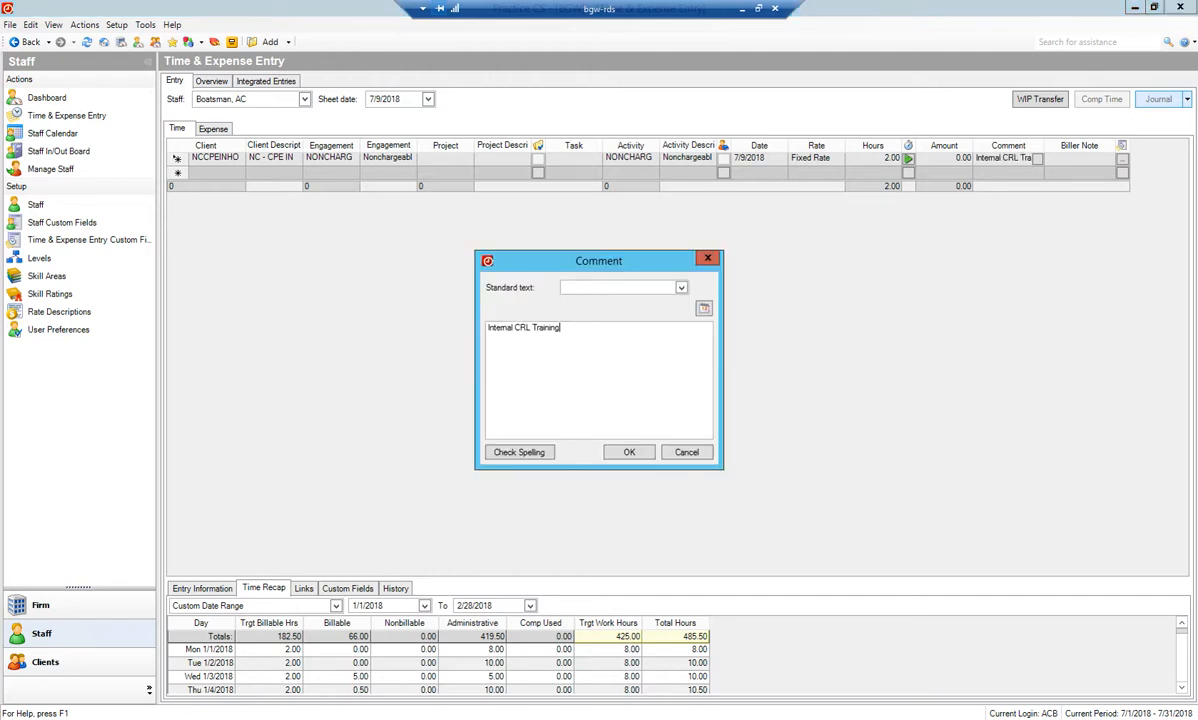
pyautogui.click(622, 451)
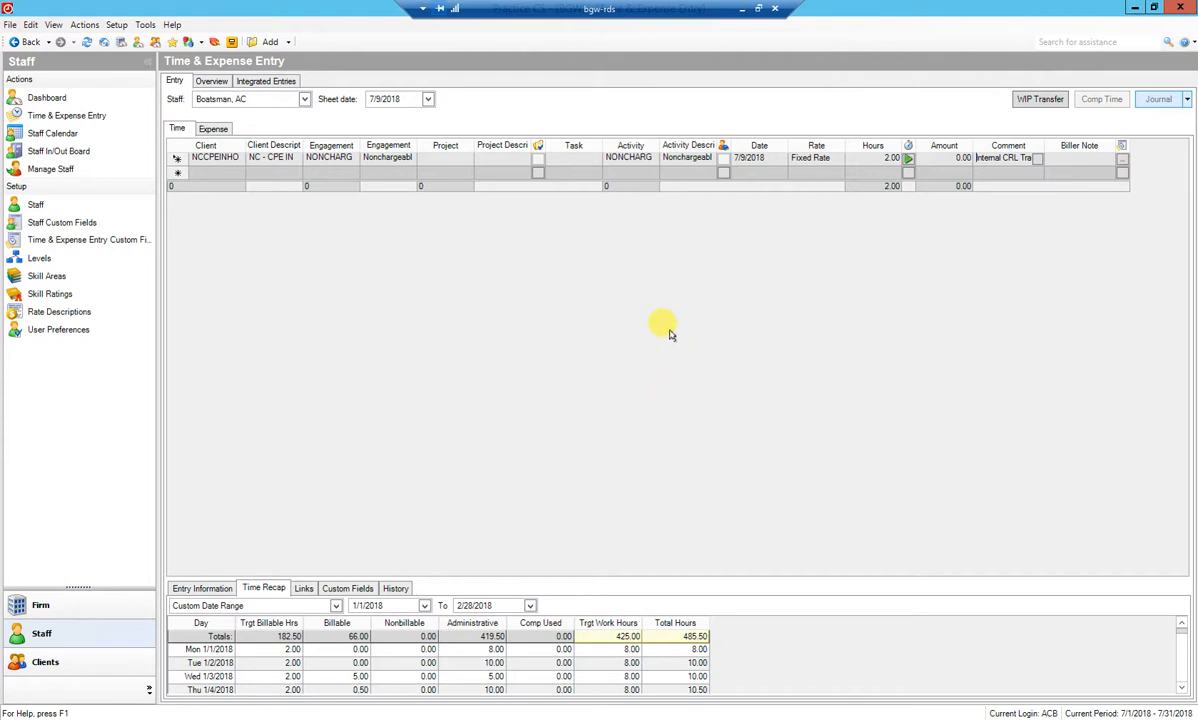
pyautogui.press('Tab')
pyautogui.press('Tab')
pyautogui.press('Tab')
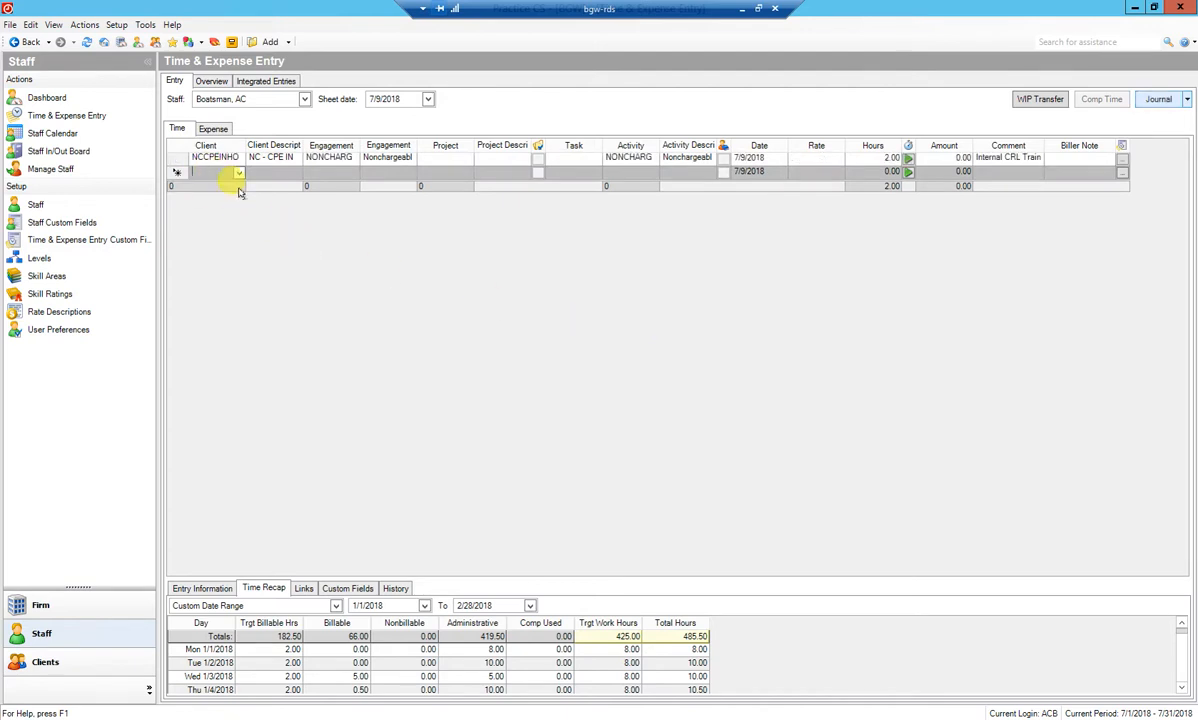
# - In the second time row, choose client SCSA/SRI Fornelli Inc and the Consulting Services engagement
pyautogui.write('bil')
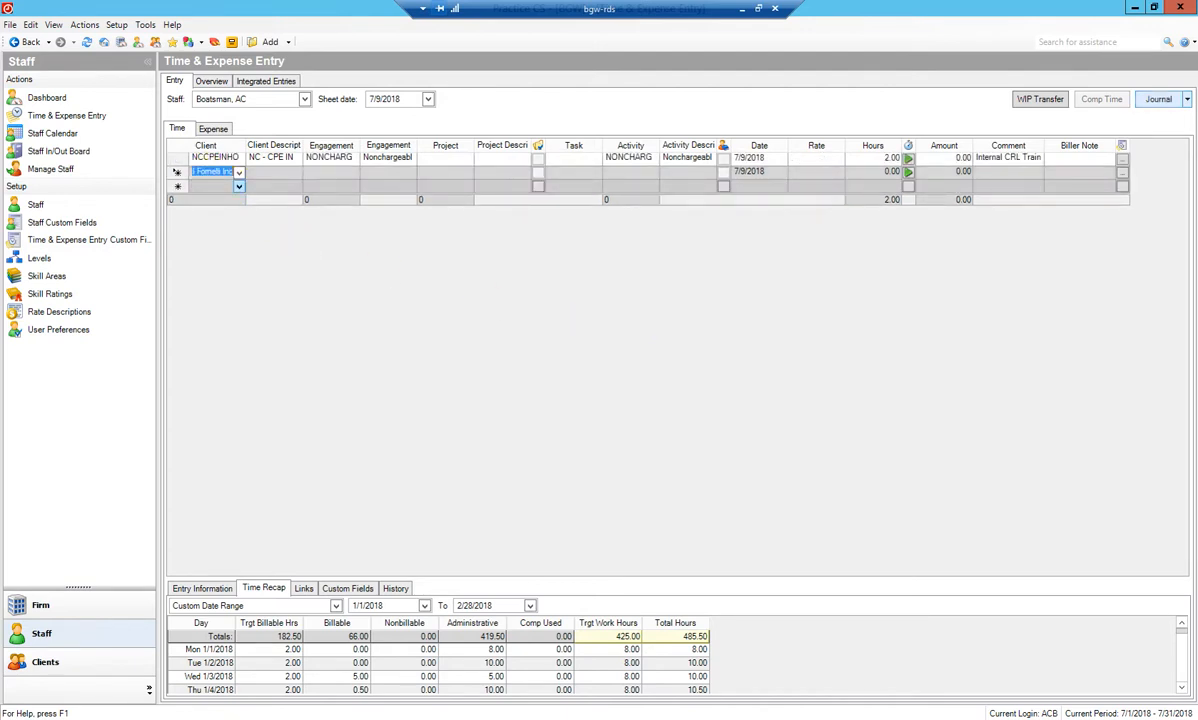
pyautogui.click(239, 173)
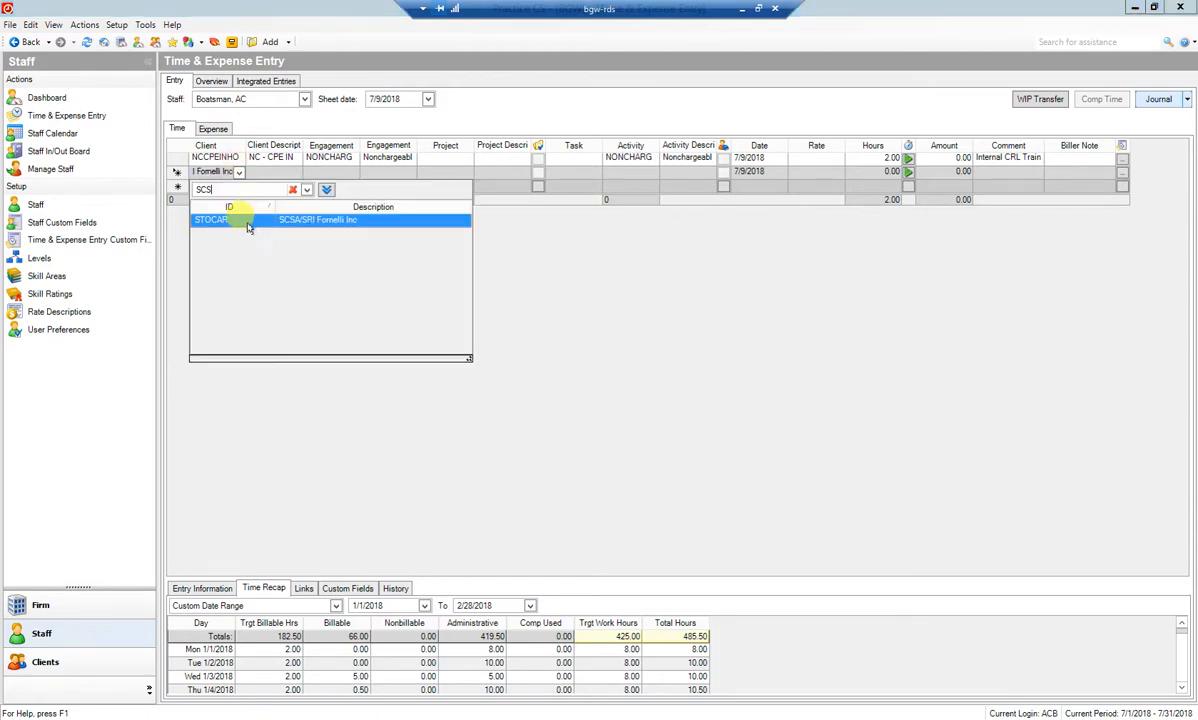
pyautogui.click(245, 219)
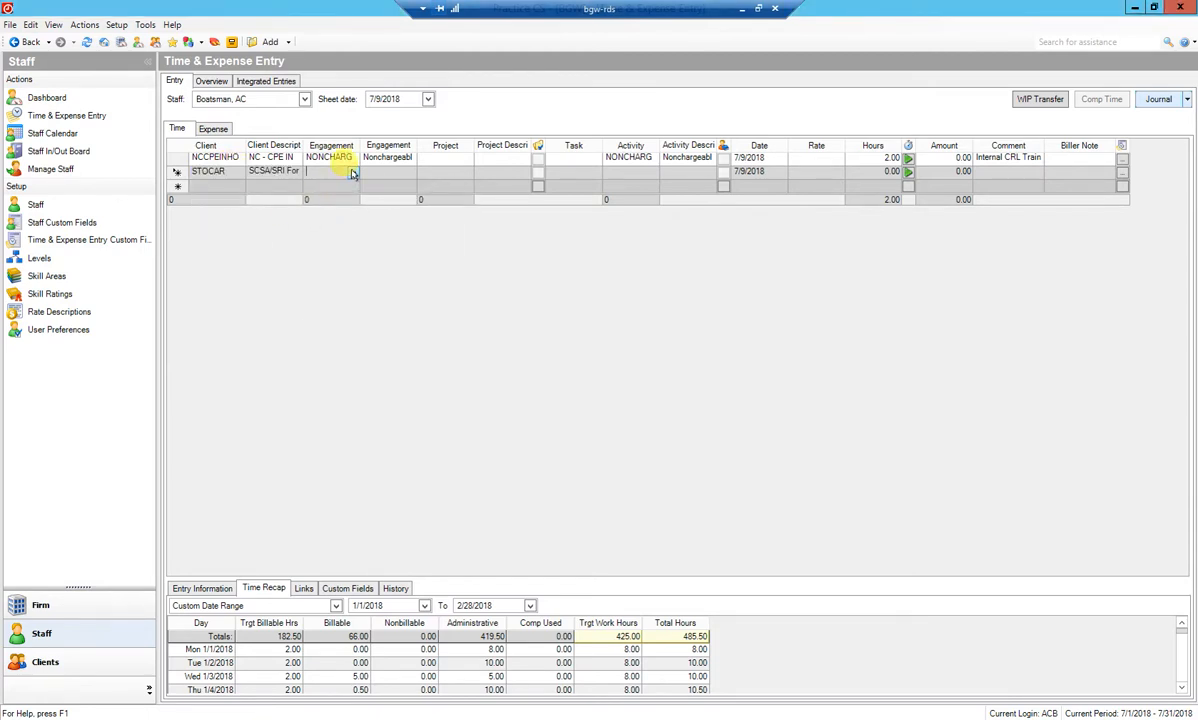
pyautogui.click(351, 173)
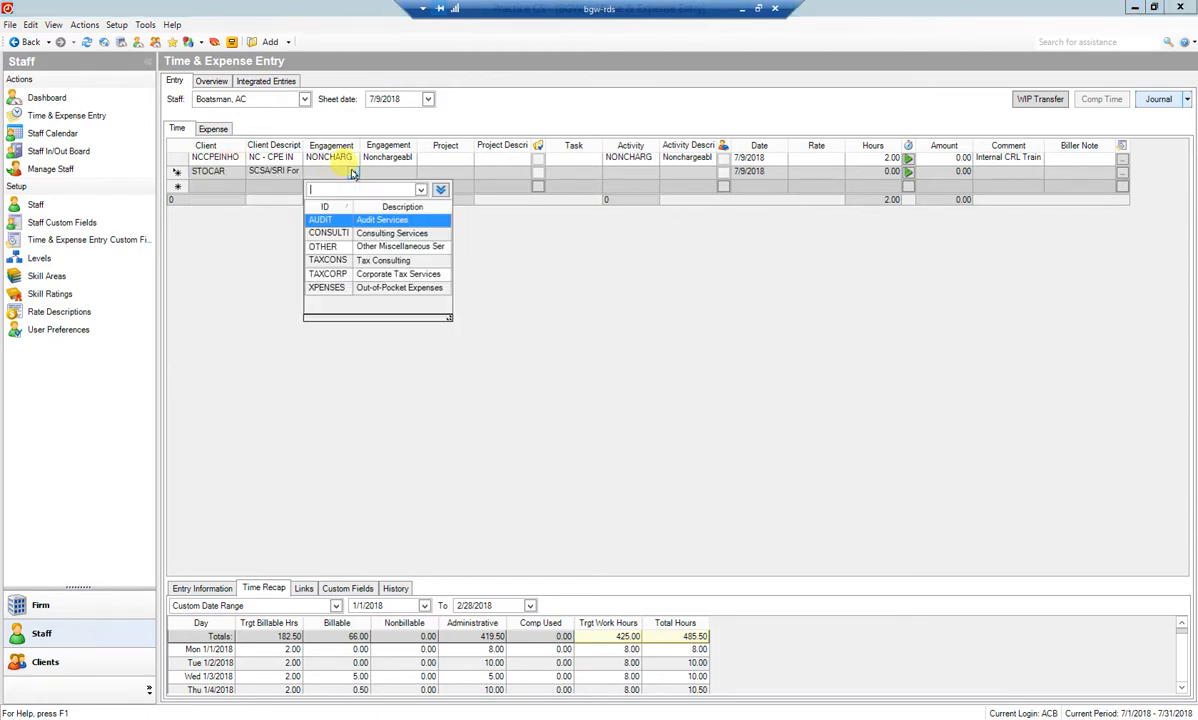
pyautogui.click(394, 234)
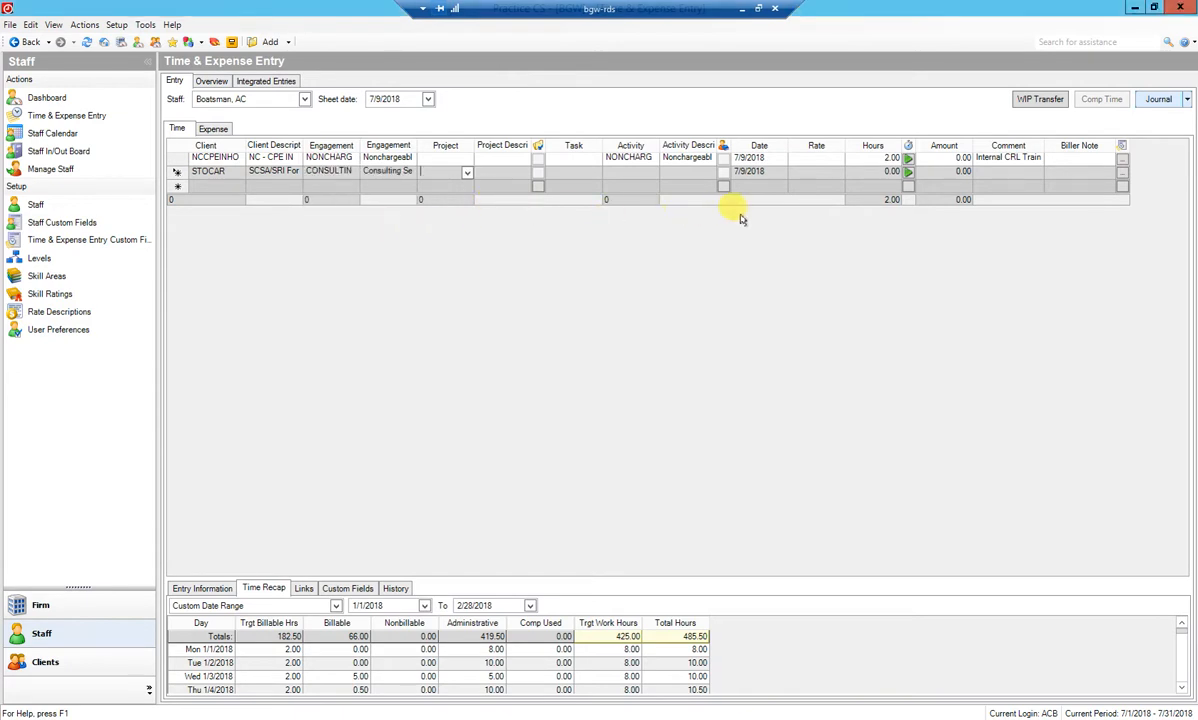
# - Complete the second time entry with the Client Meeting activity and 1 hour, and advance to a new row
pyautogui.click(648, 172)
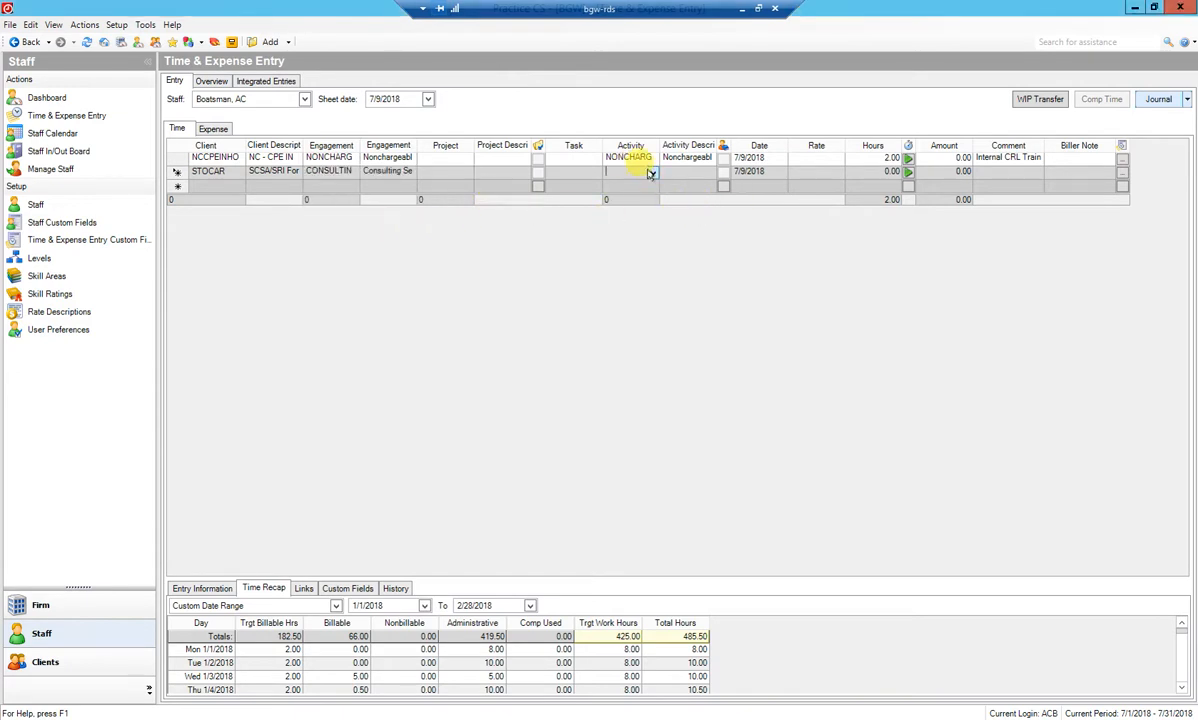
pyautogui.click(650, 173)
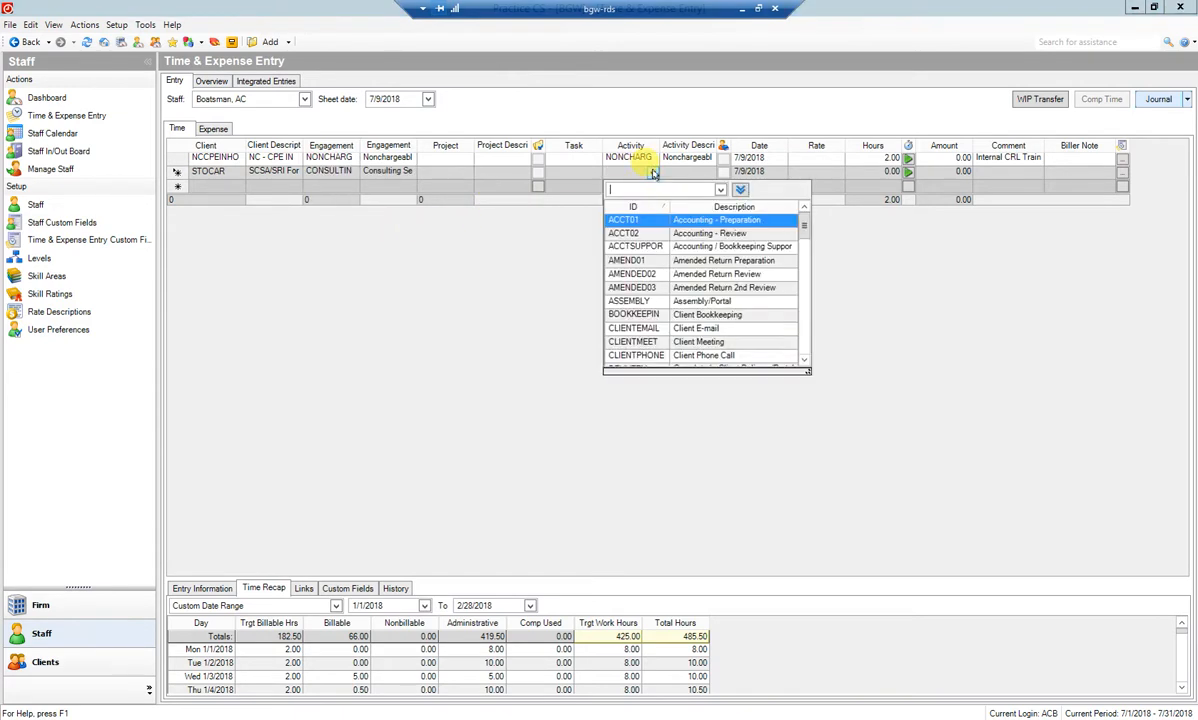
pyautogui.click(715, 341)
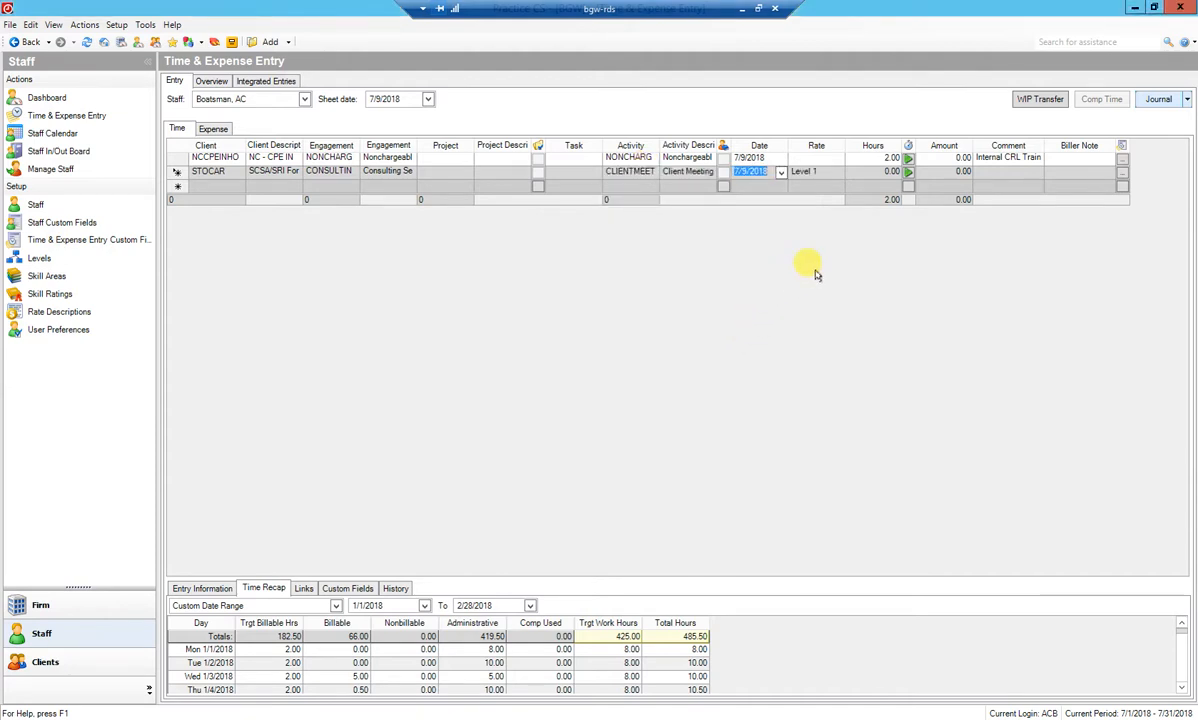
pyautogui.press('Tab')
pyautogui.press('Tab')
pyautogui.write('1')
pyautogui.press('Tab')
pyautogui.press('Tab')
pyautogui.press('Tab')
pyautogui.press('Tab')
pyautogui.press('Tab')
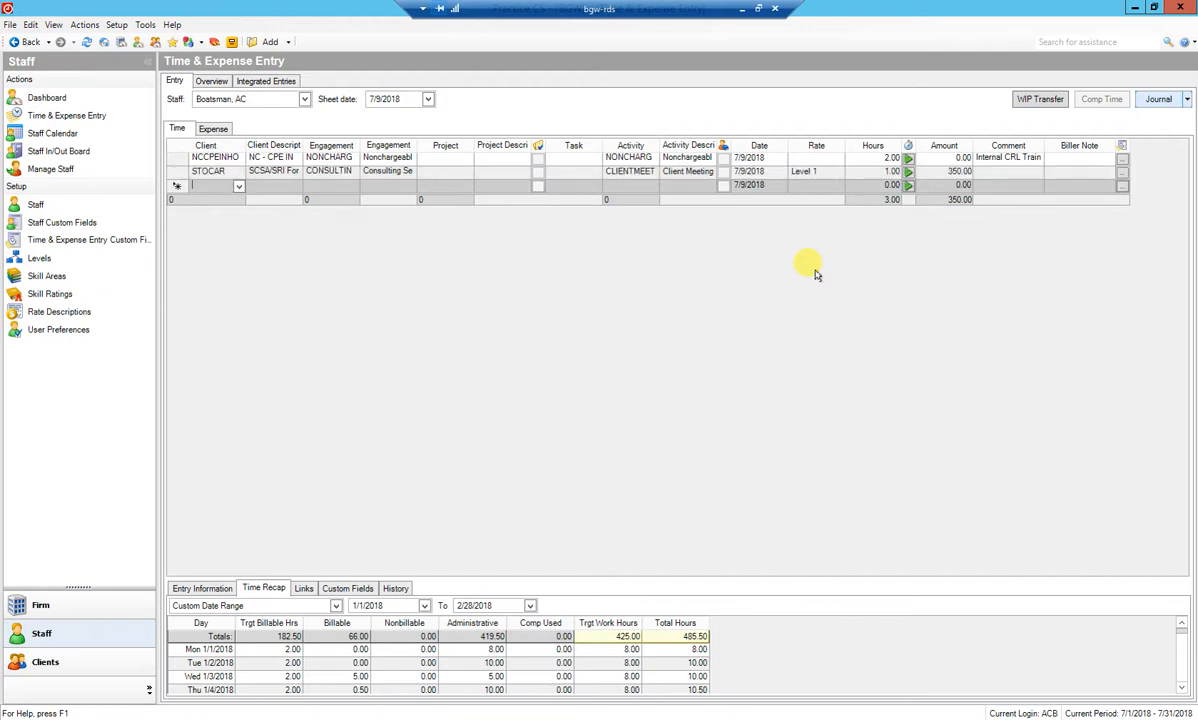
# - In the third time row, choose client SCSA/SRI Fornelli Inc and the Consulting Services engagement
pyautogui.write('m')
pyautogui.write('STOCAR')
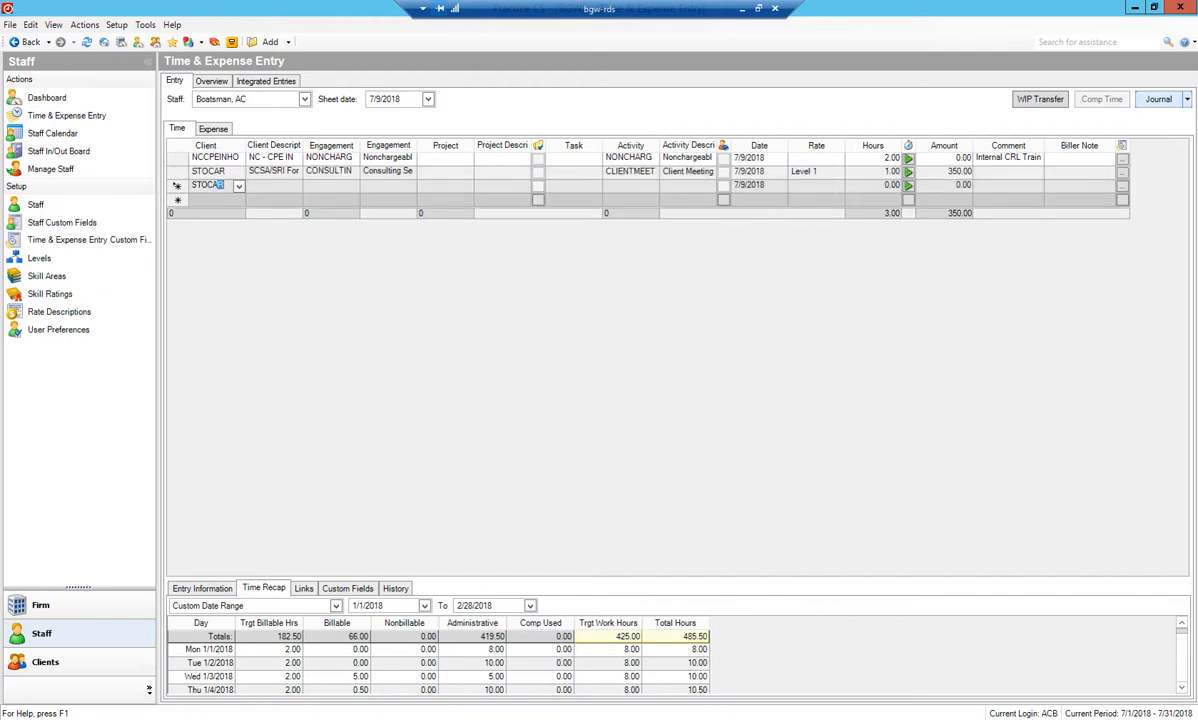
pyautogui.press('Tab')
pyautogui.write('CONSULTING')
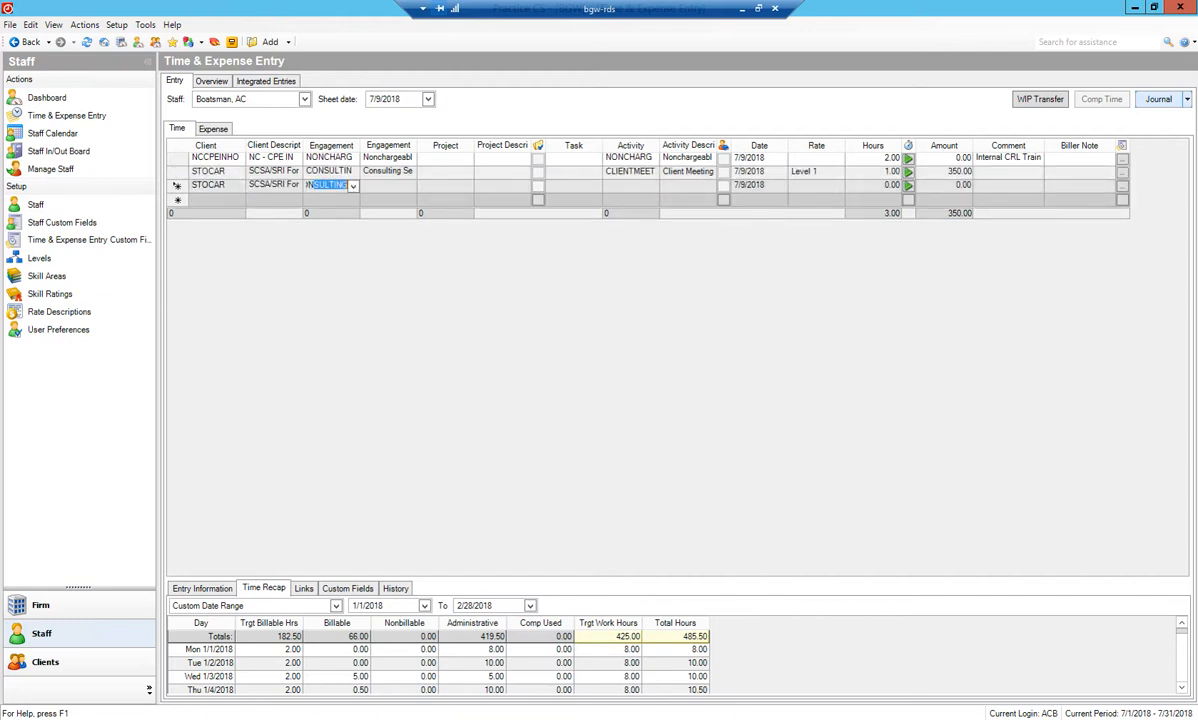
pyautogui.press('Tab')
# - Set the third entry's activity to Client E-mail and its hours to 1
pyautogui.press('Tab')
pyautogui.press('Tab')
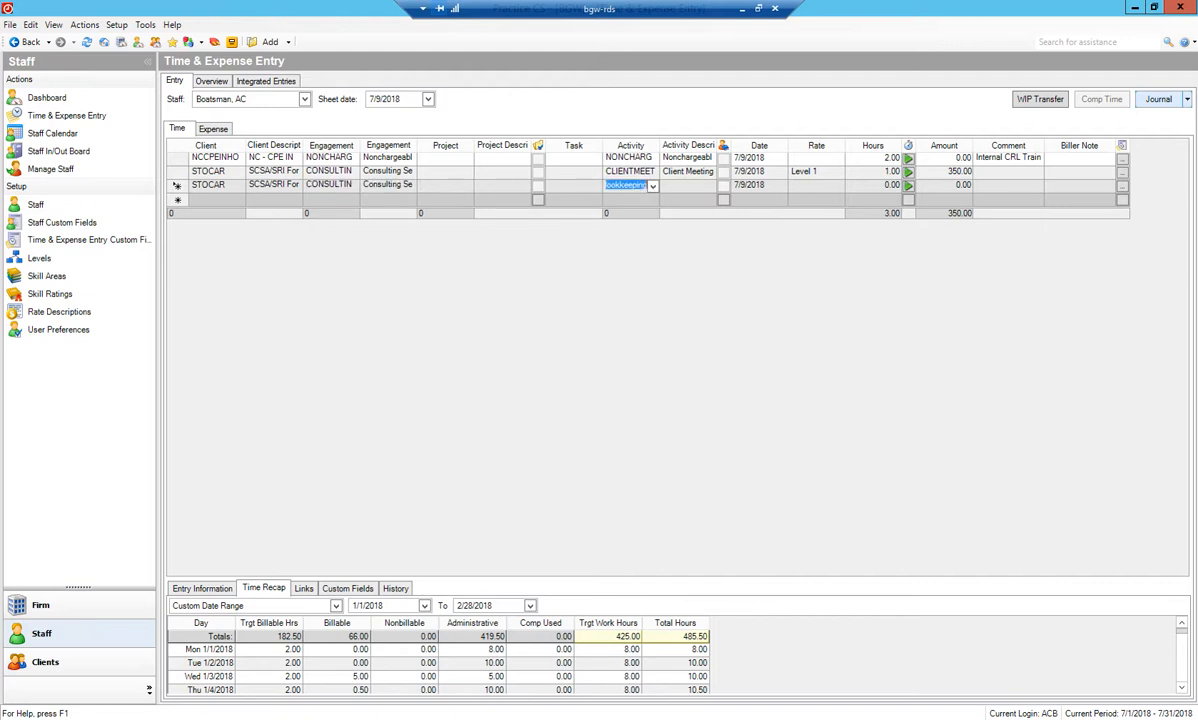
pyautogui.write('CLIENTEMAIL')
pyautogui.press('Tab')
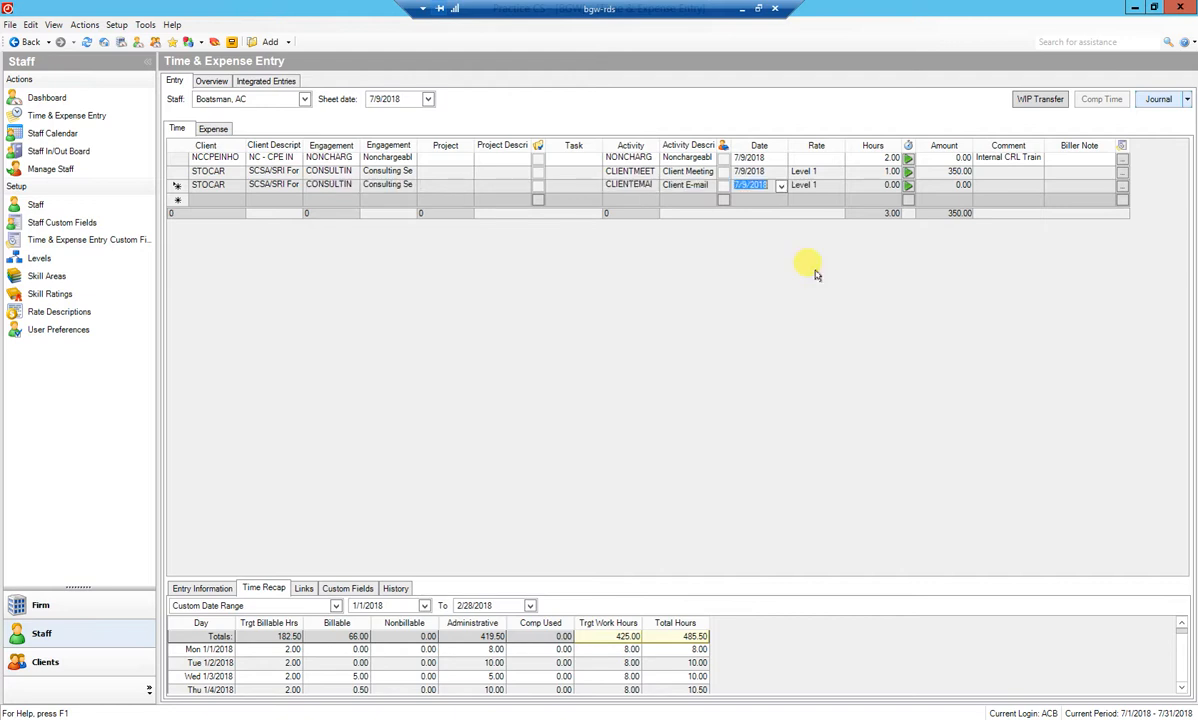
pyautogui.press('Tab')
pyautogui.press('Tab')
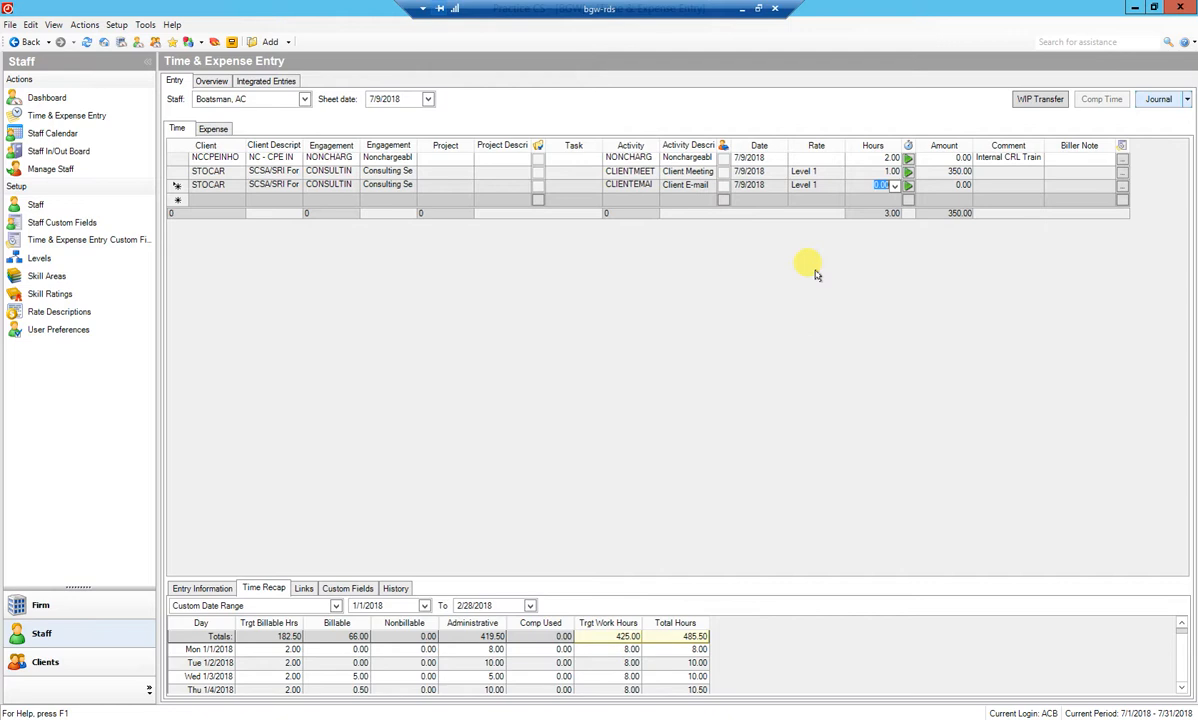
pyautogui.write('1')
# - Add the comment "Sent over cash flow projection" to the third entry and move on to a new time row
pyautogui.press('Tab')
pyautogui.press('Tab')
pyautogui.write('Sen')
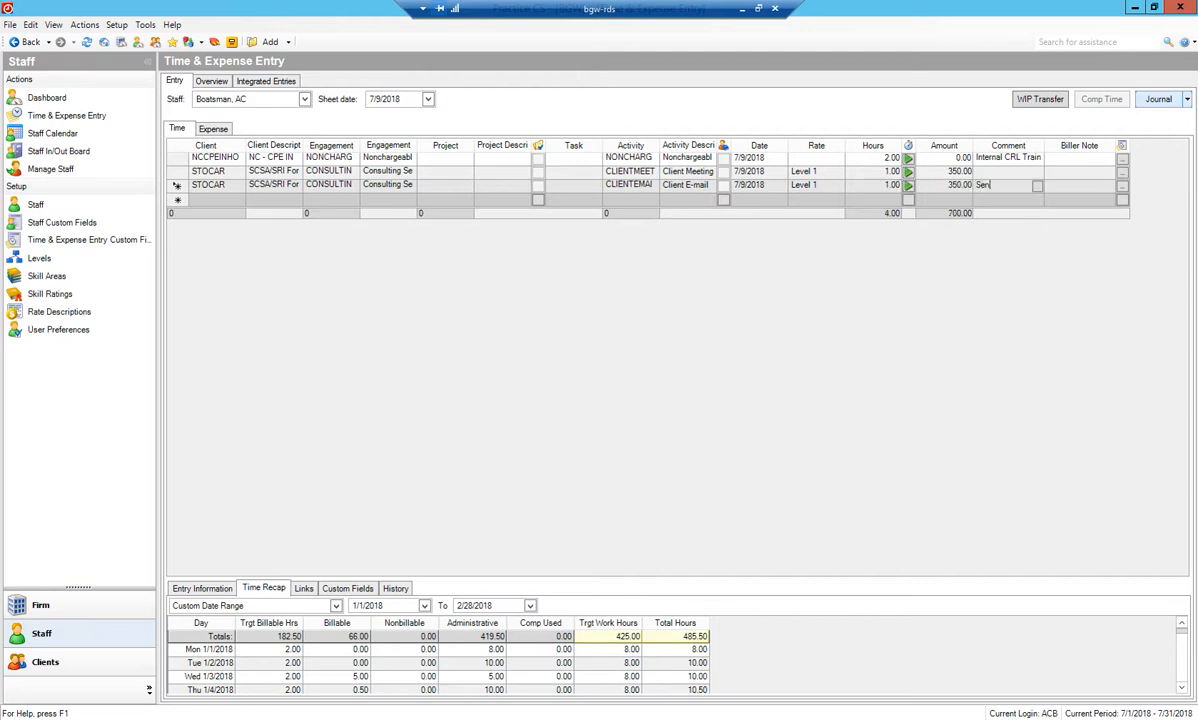
pyautogui.write('t over cash flow project')
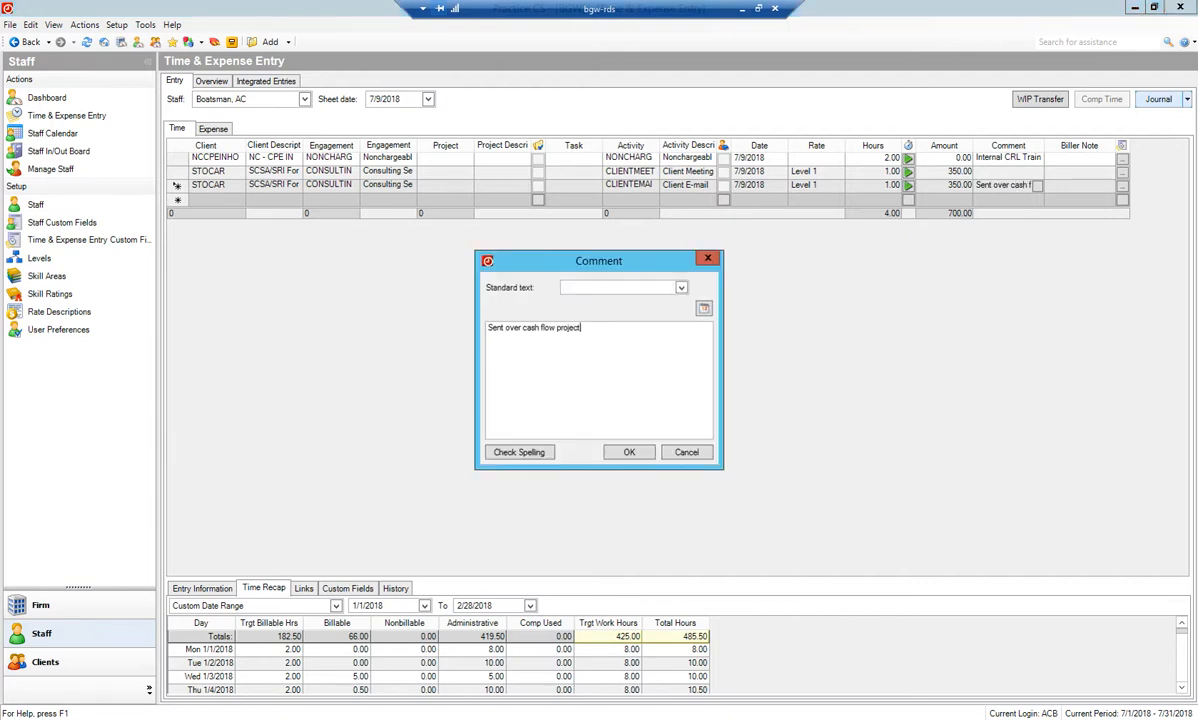
pyautogui.write('ion')
pyautogui.click(629, 454)
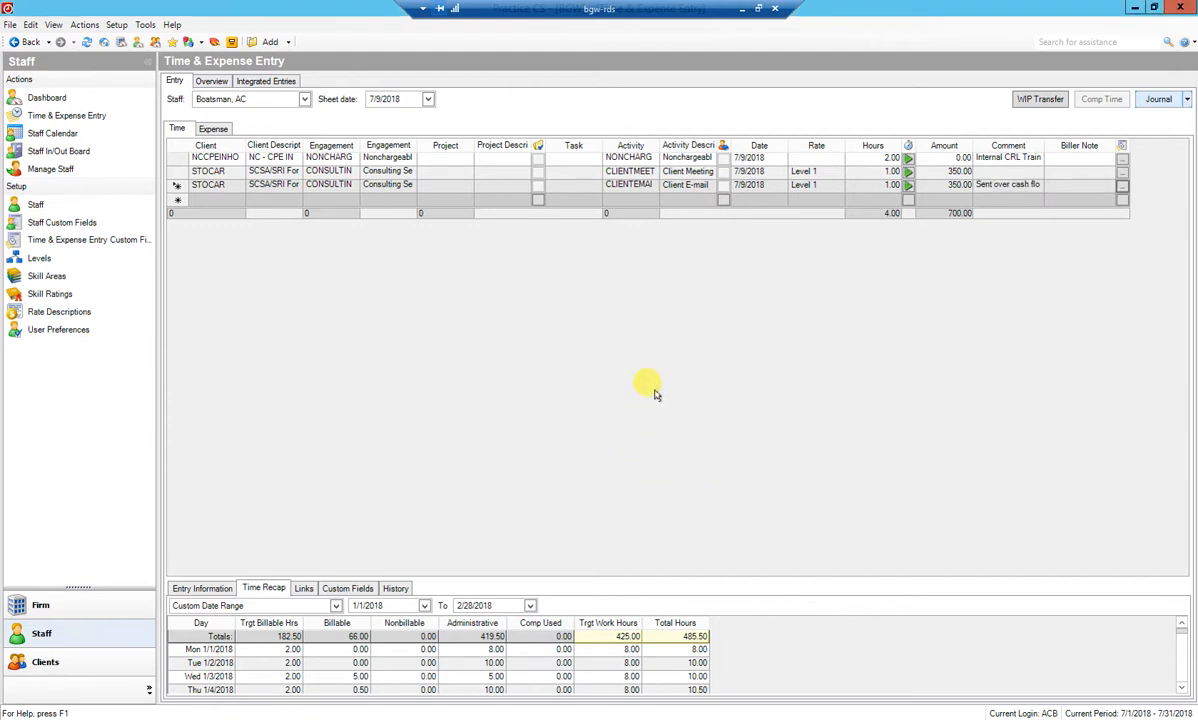
pyautogui.press('Tab')
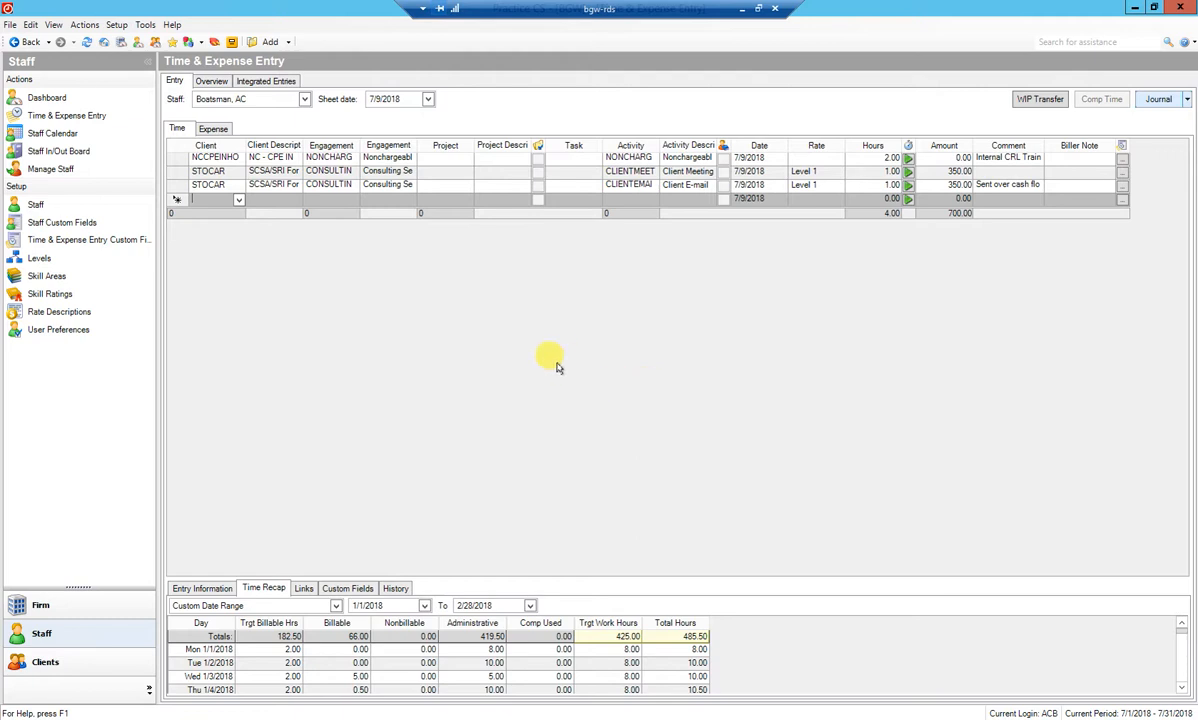
# - In the fourth time row, choose client SCSA/SRI Fornelli Inc with the Corporate Tax Services engagement and its open 1120S project
pyautogui.write('mstocar')
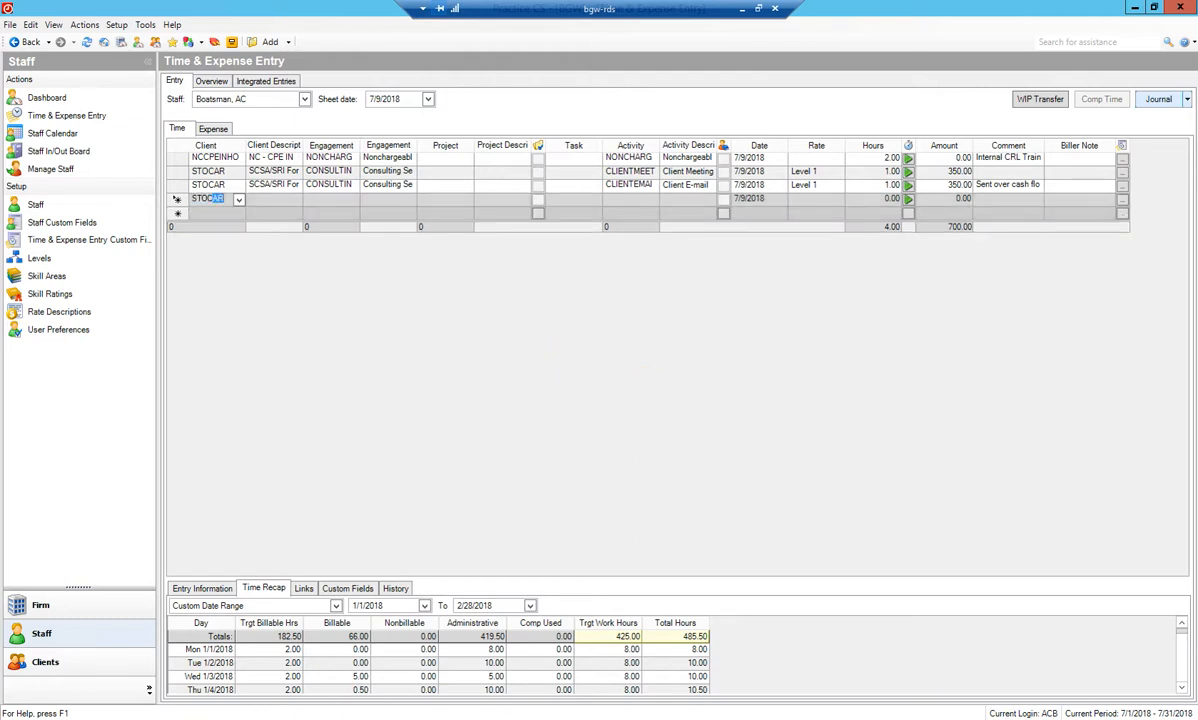
pyautogui.press('Tab')
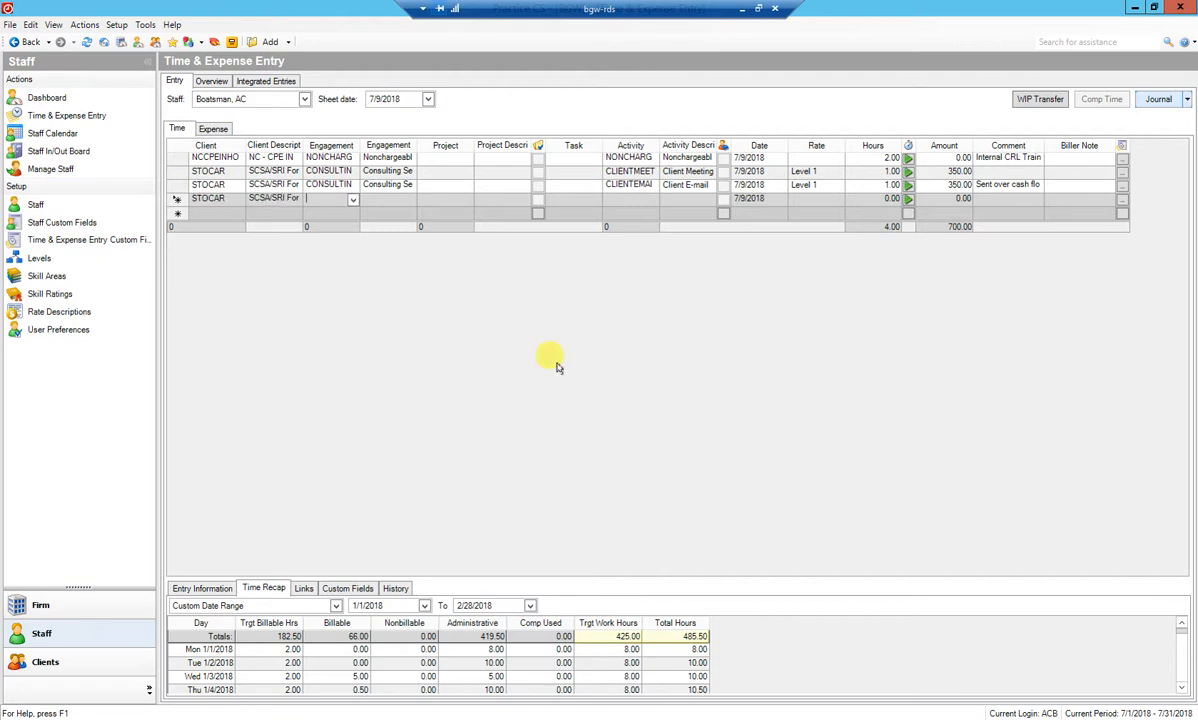
pyautogui.click(353, 200)
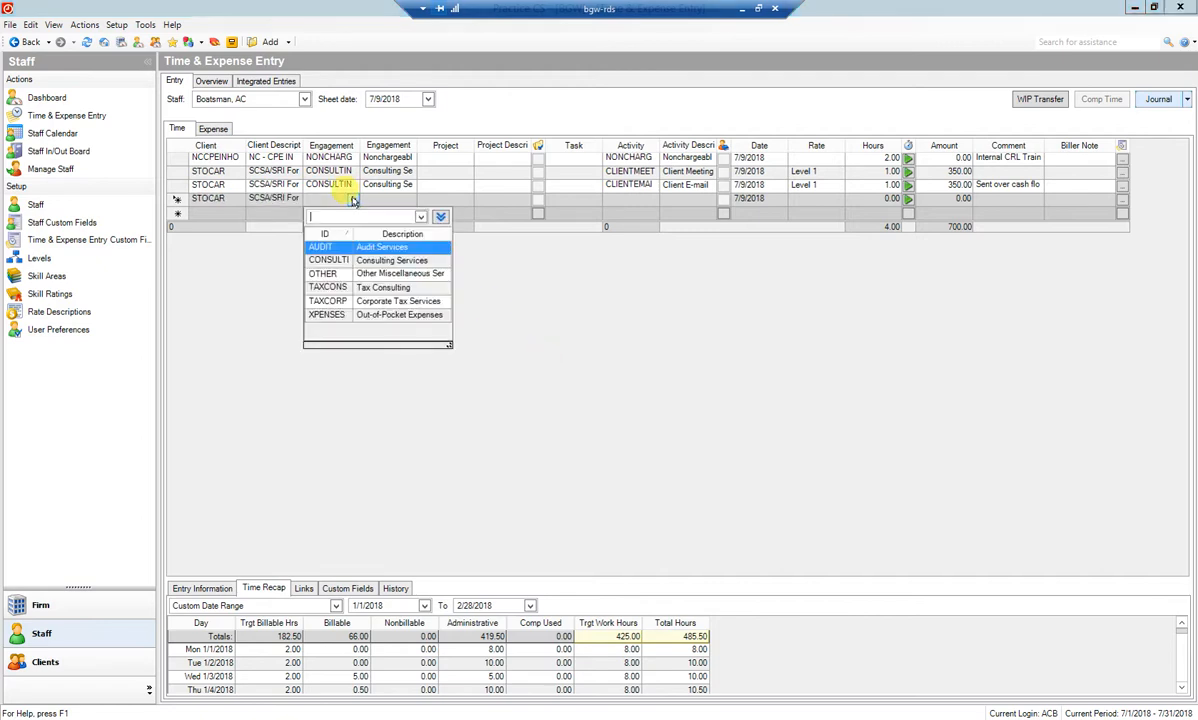
pyautogui.click(405, 301)
pyautogui.click(465, 199)
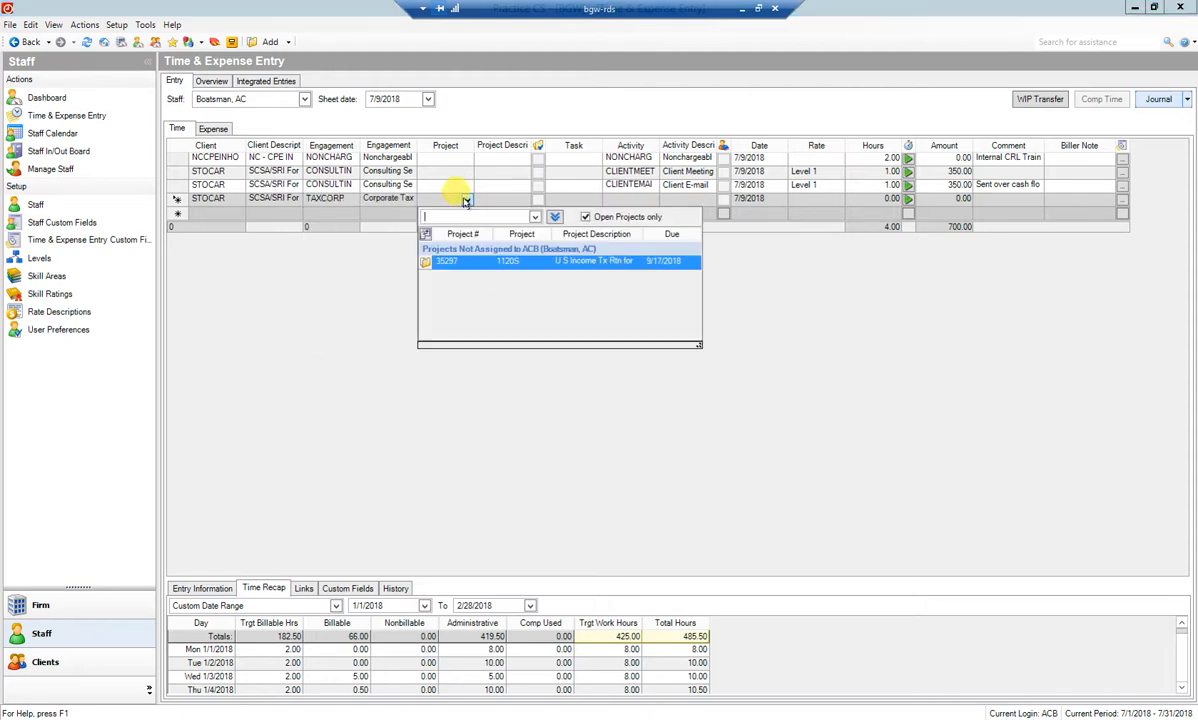
pyautogui.click(490, 262)
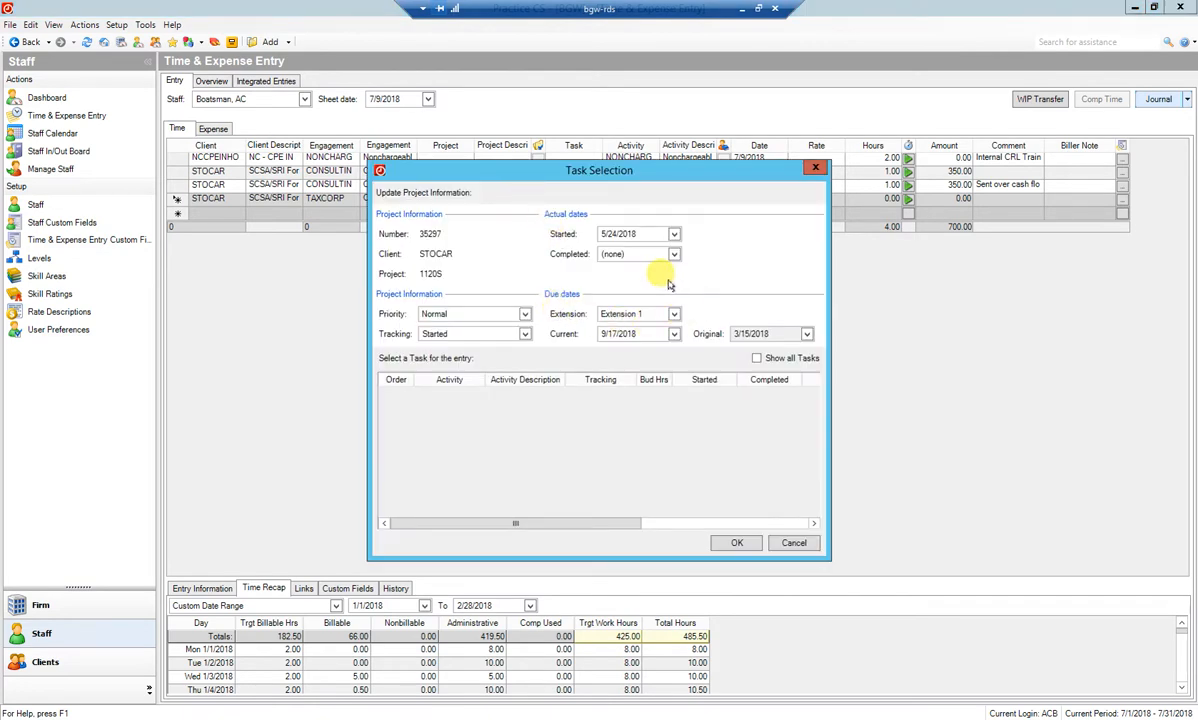
# - Show all tasks of the 1120S project and assign the TR02 tax return workpapers task to the fourth entry
pyautogui.click(757, 358)
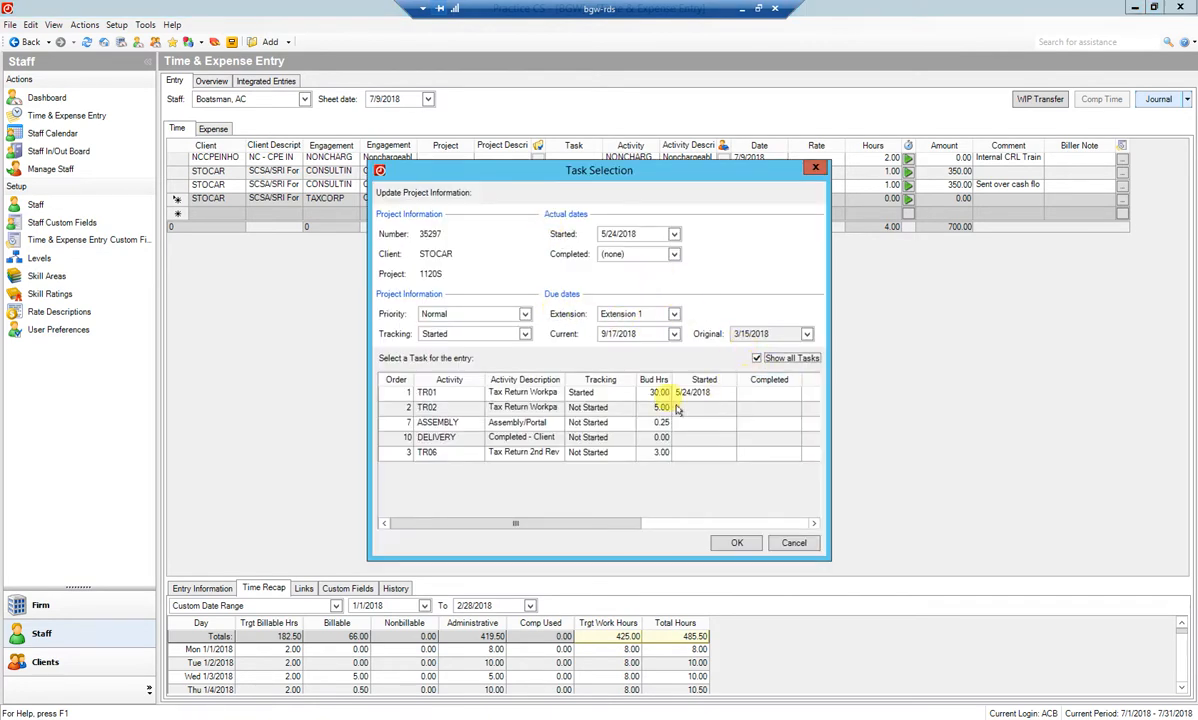
pyautogui.click(435, 407)
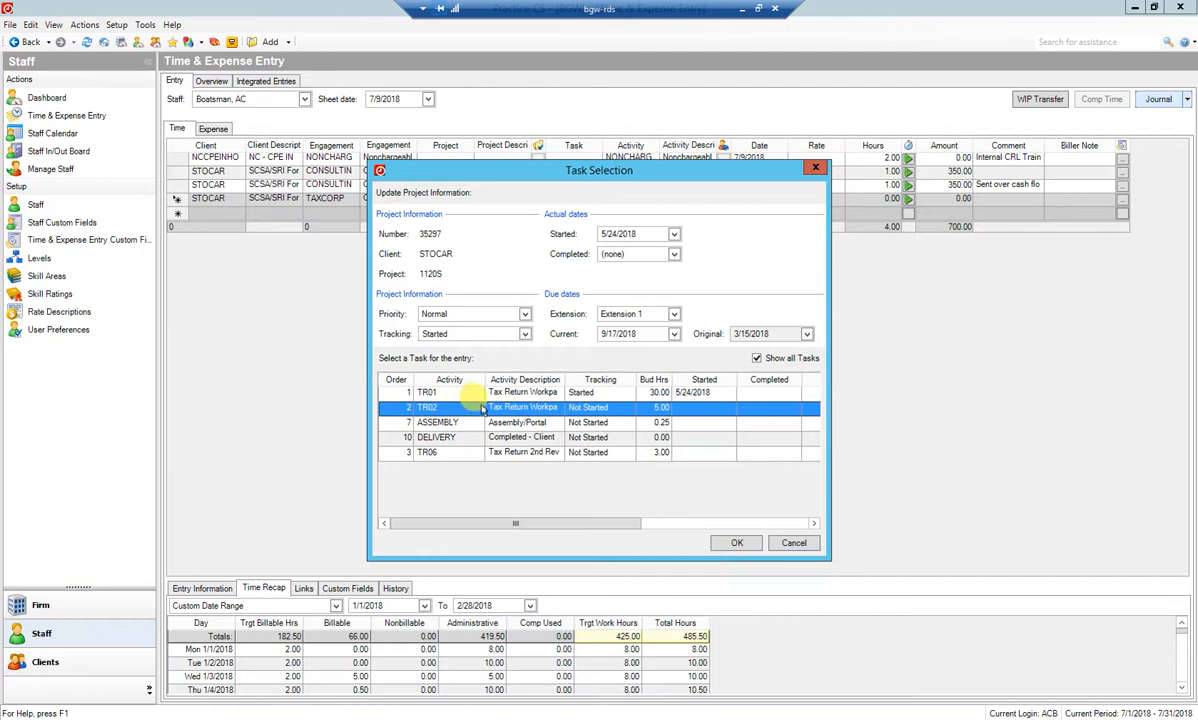
pyautogui.click(463, 410)
pyautogui.click(463, 410)
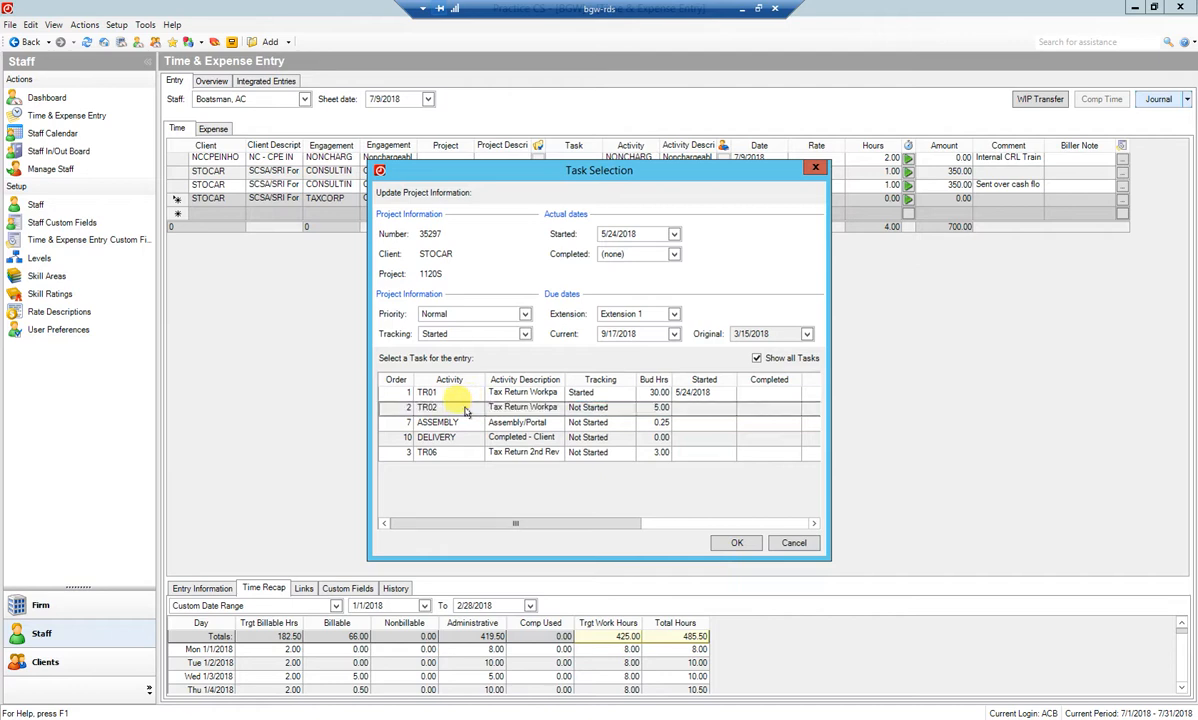
pyautogui.rightClick(664, 409)
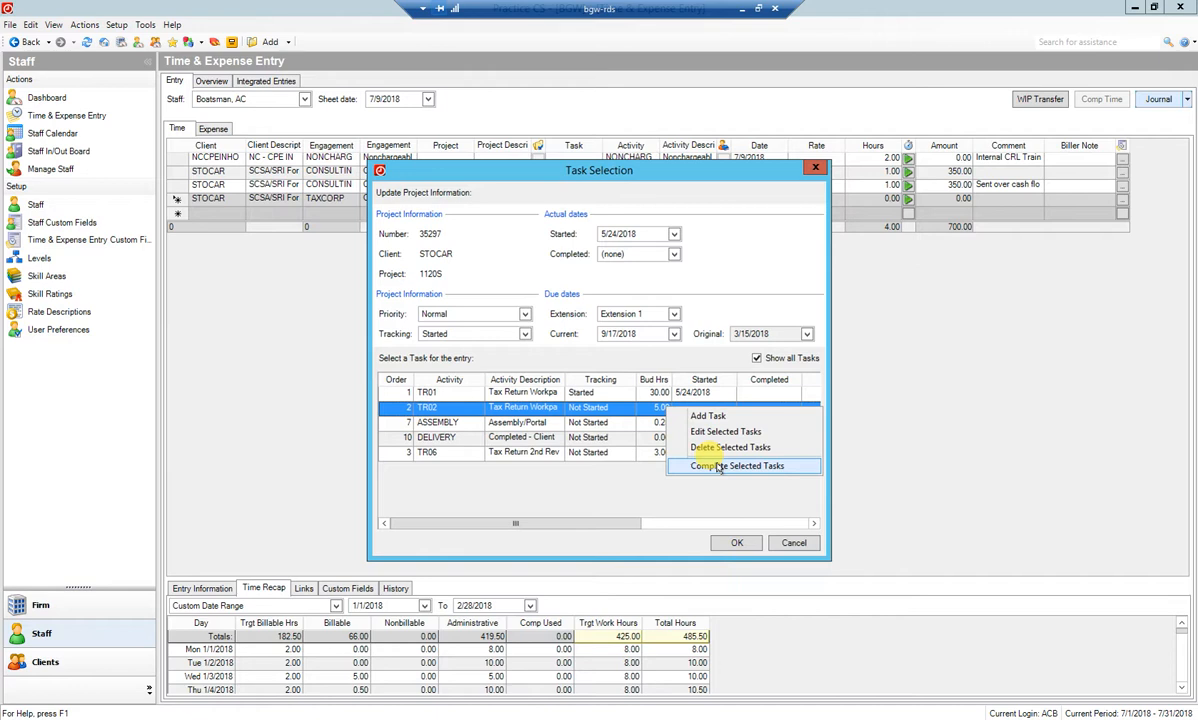
pyautogui.click(603, 487)
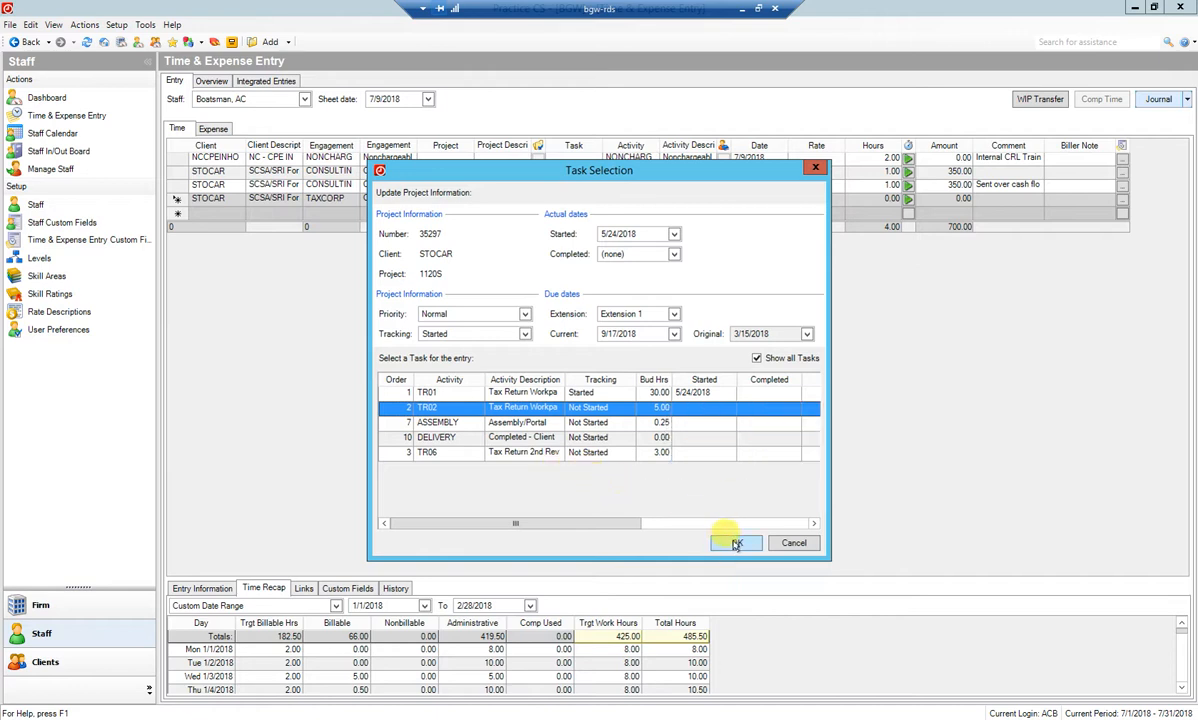
pyautogui.click(737, 543)
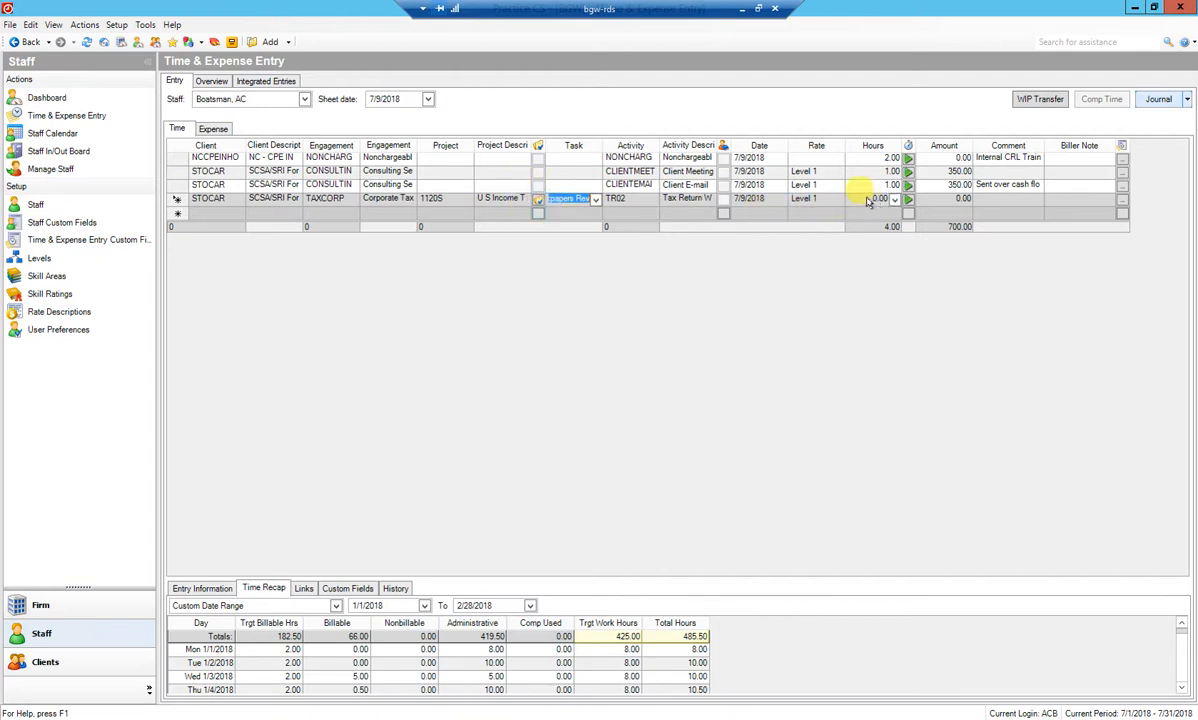
# - Set the hours of the fourth time entry to 1
pyautogui.click(877, 199)
pyautogui.write('1')
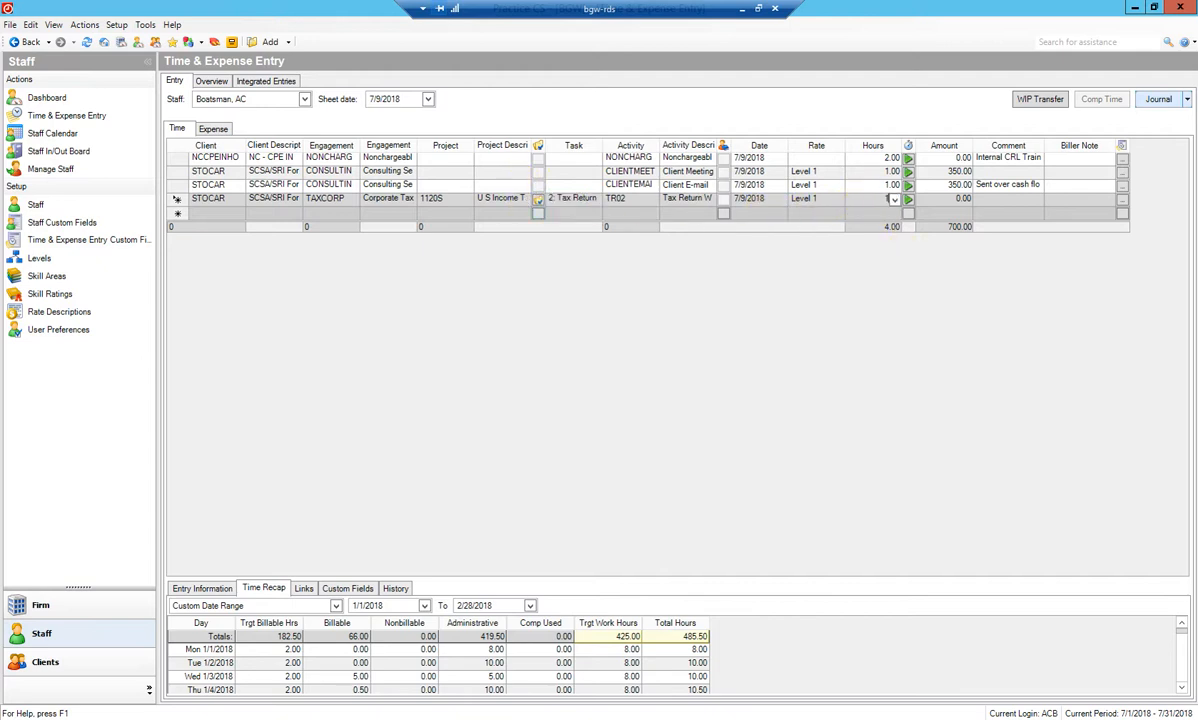
pyautogui.press('Tab')
# - Comment the tax entry with "Possible scope change, none of the bank accounts were correctly reconciled, cash was off by $100,000, client asked us to just fix."
pyautogui.write('Possible')
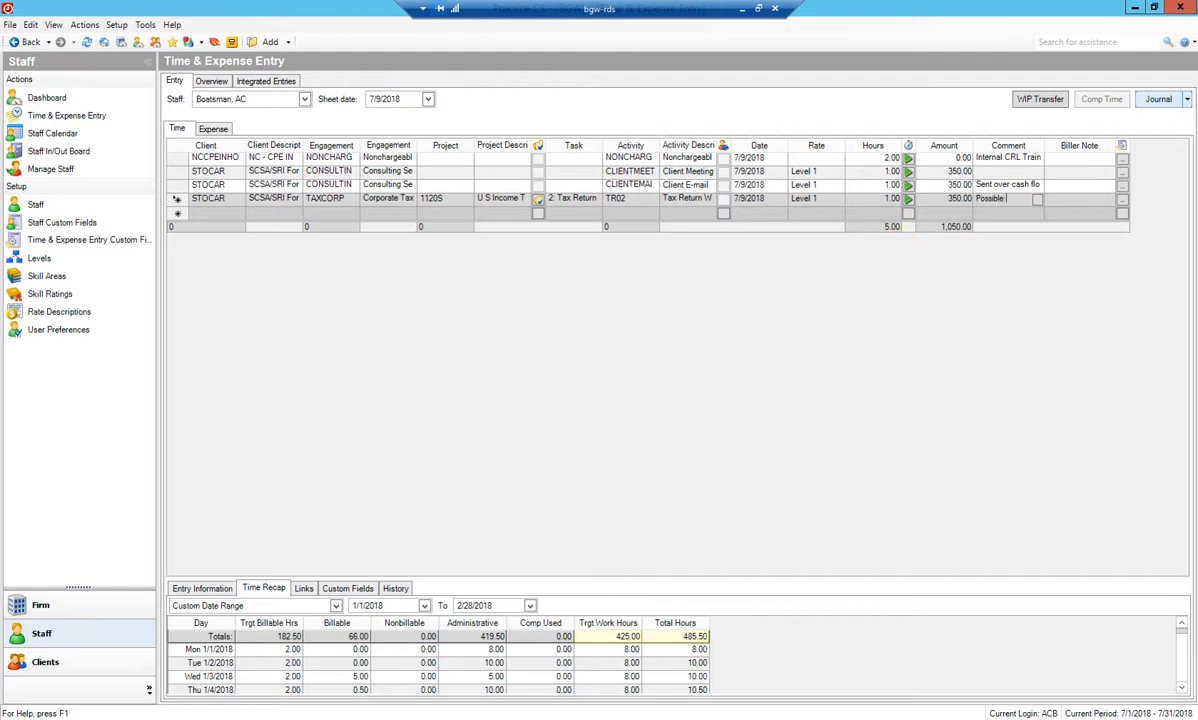
pyautogui.write(' scope change, ')
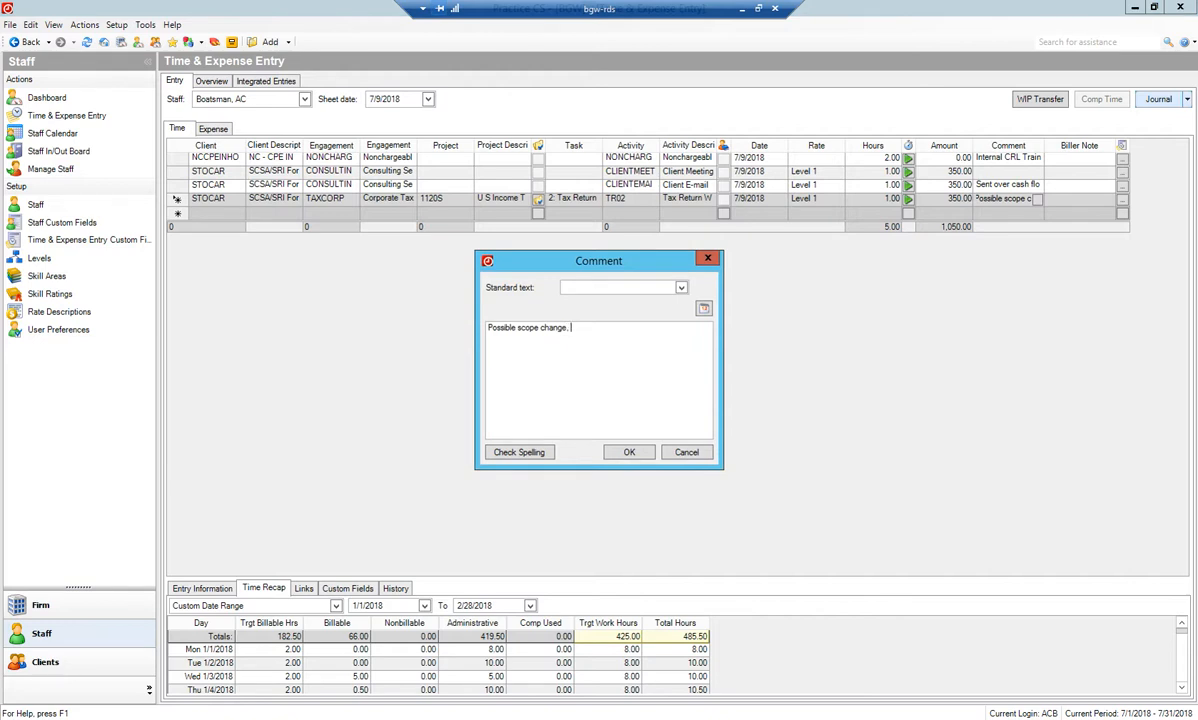
pyautogui.write('not al')
pyautogui.press('BackSpace')
pyautogui.press('BackSpace')
pyautogui.press('BackSpace')
pyautogui.press('BackSpace')
pyautogui.write('ne of the bank account')
pyautogui.press('BackSpace')
pyautogui.press('BackSpace')
pyautogui.press('BackSpace')
pyautogui.press('BackSpace')
pyautogui.write('ounts were correctly reconciled')
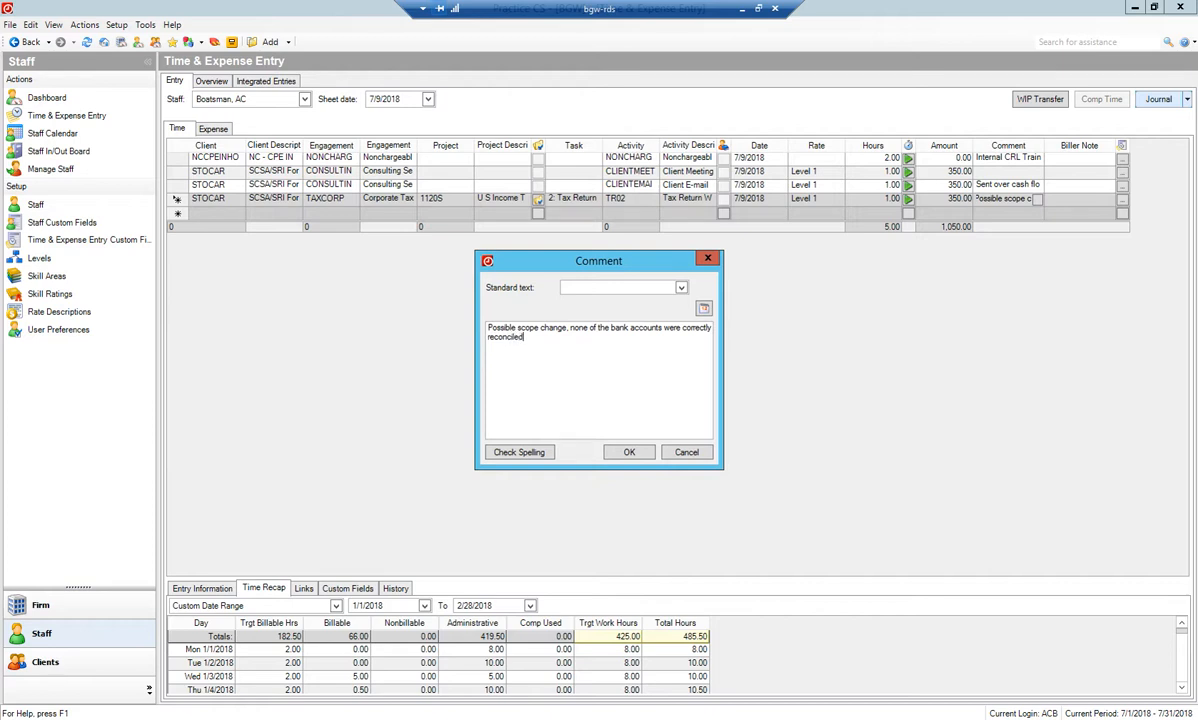
pyautogui.write(', cash was off by $100,000, client aske')
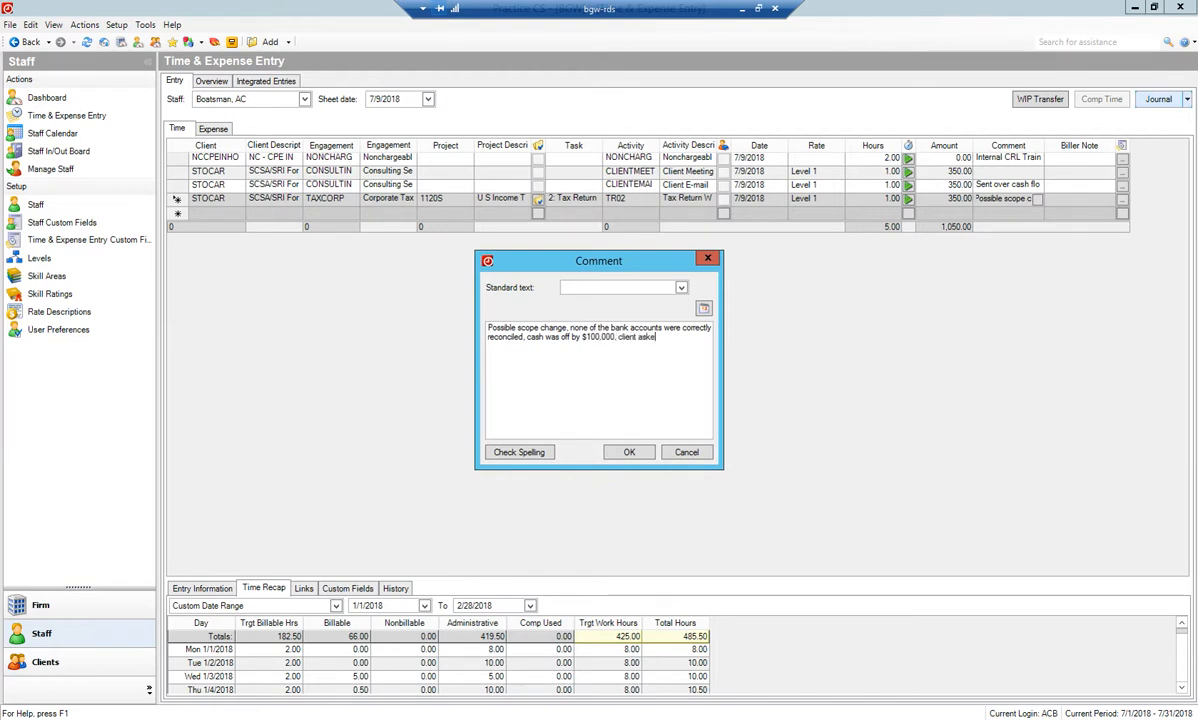
pyautogui.write('d us to just fix')
pyautogui.write('.')
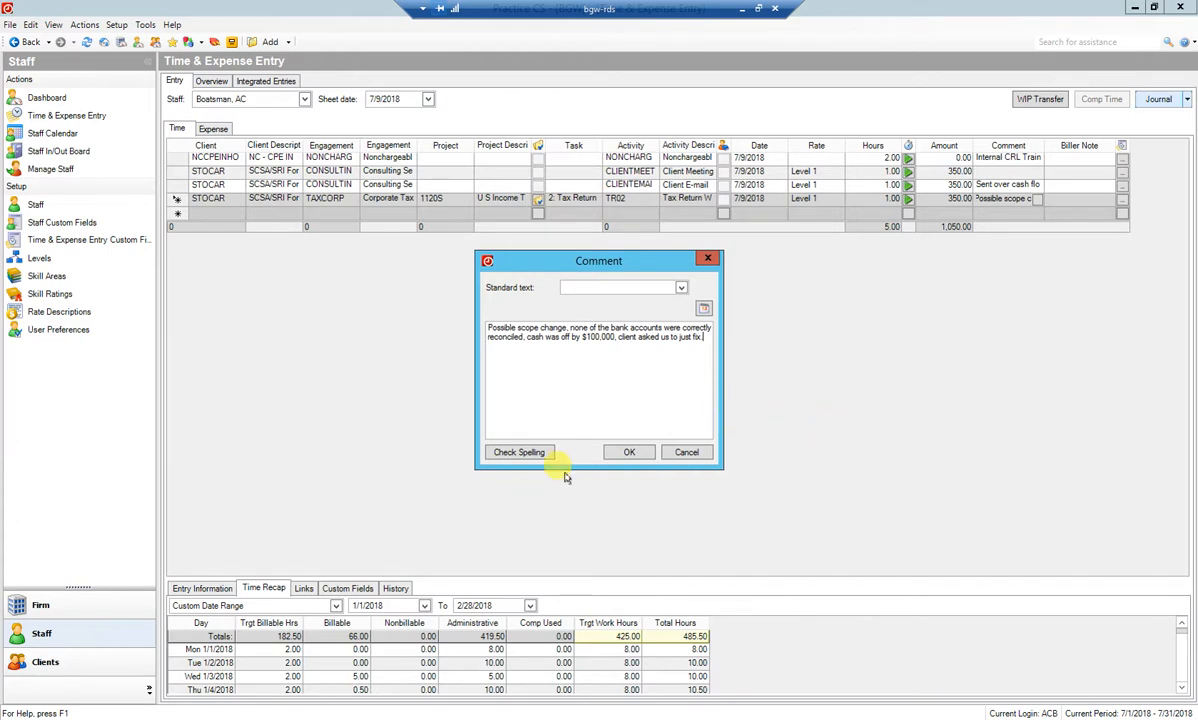
pyautogui.click(629, 452)
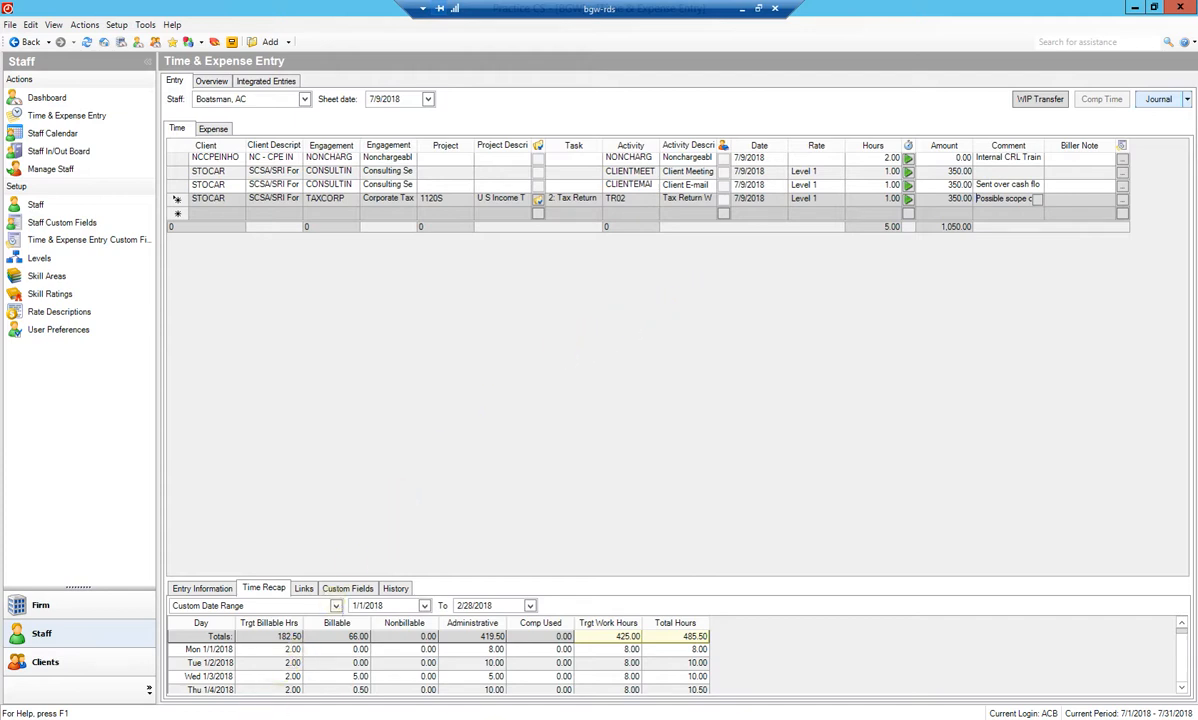
# - Switch to the Charge Codes presentation in PowerPoint and start its slide show from the beginning
pyautogui.click(232, 712)
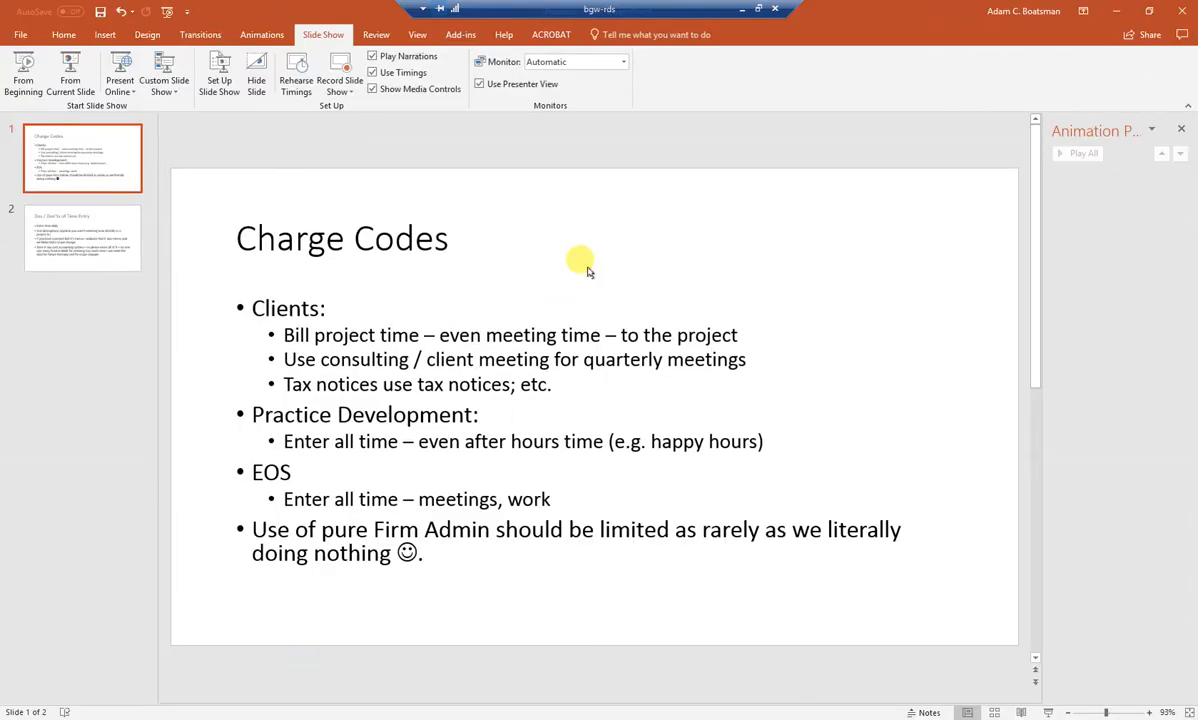
pyautogui.click(26, 72)
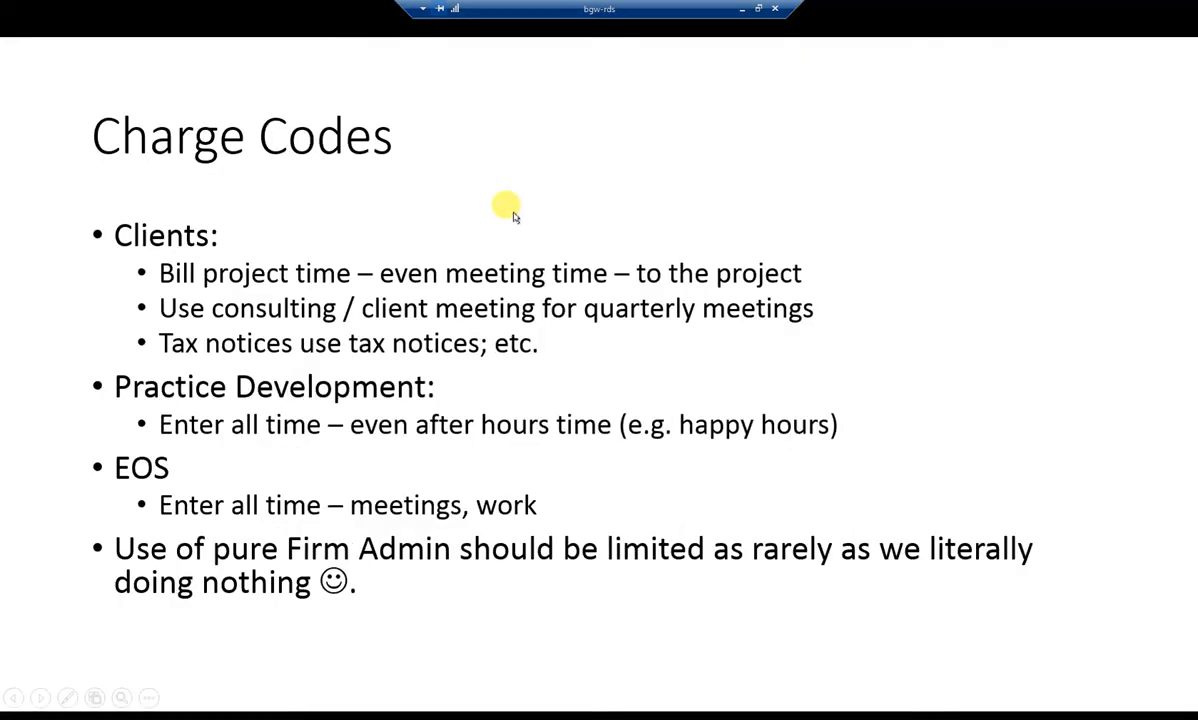